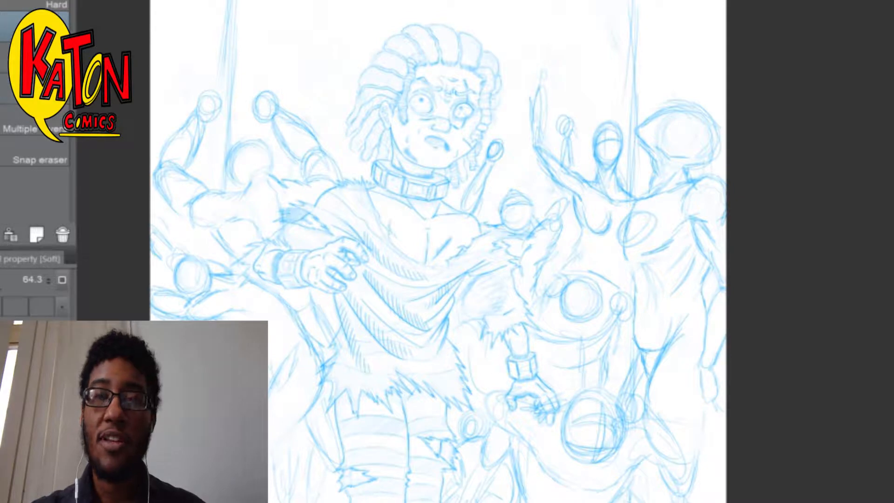
# Erase the circle placeholders of the two raised hands at the far left of the crowd with the Soft eraser
pyautogui.scroll(2, 485, 252)
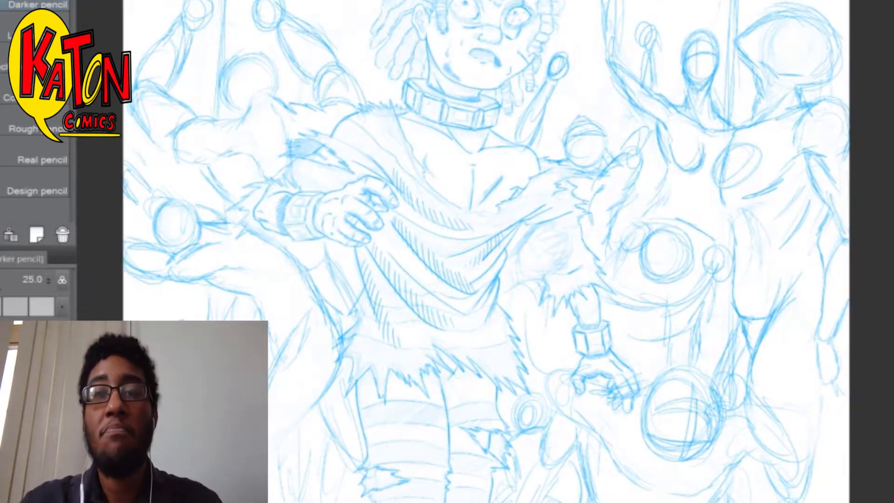
pyautogui.scroll(-2, 484, 252)
pyautogui.scroll(3, 484, 252)
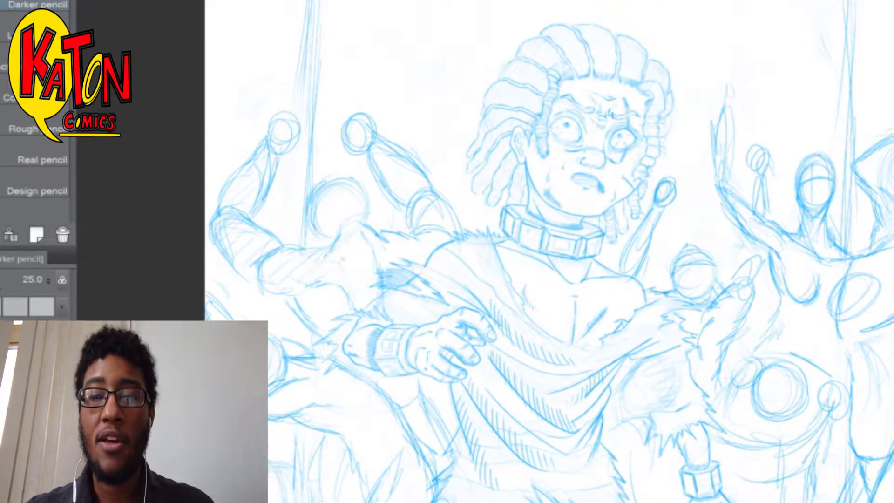
pyautogui.scroll(2, 549, 252)
pyautogui.press('e')
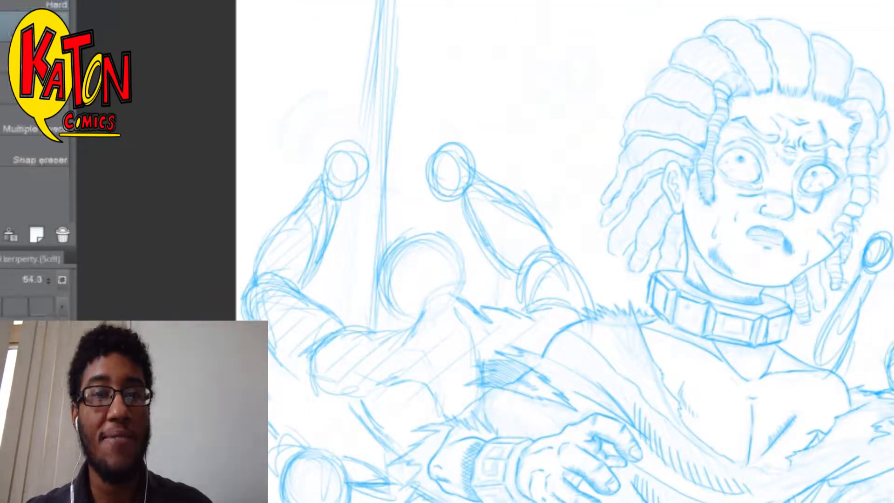
pyautogui.moveTo(336, 158); pyautogui.dragTo(354, 172)
pyautogui.moveTo(442, 163); pyautogui.dragTo(458, 175)
# Draw the open hand with spread fingers on the far-left raised arm and refine its forearm with the Darker pencil
pyautogui.press('p')
pyautogui.moveTo(323, 156)
pyautogui.mouseDown()
pyautogui.moveTo(294, 192)
pyautogui.moveTo(326, 174)
pyautogui.moveTo(327, 145)
pyautogui.moveTo(316, 171)
pyautogui.mouseUp()
pyautogui.moveTo(313, 139); pyautogui.dragTo(301, 173)
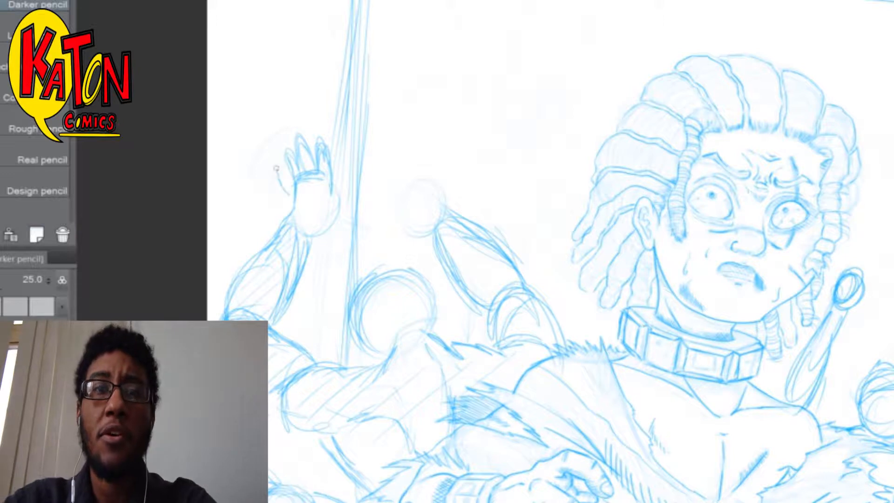
pyautogui.moveTo(284, 205); pyautogui.dragTo(293, 231)
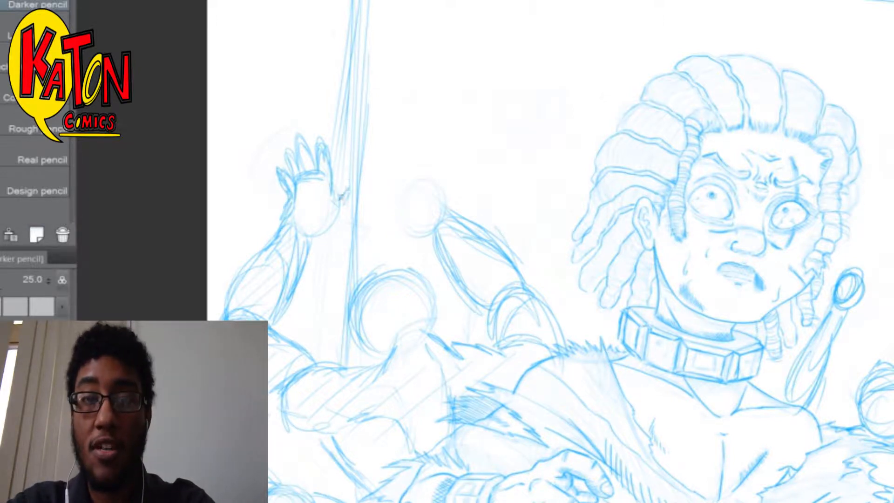
pyautogui.moveTo(317, 238)
pyautogui.mouseDown()
pyautogui.moveTo(347, 169)
pyautogui.moveTo(299, 170)
pyautogui.moveTo(308, 148)
pyautogui.mouseUp()
pyautogui.moveTo(290, 195)
pyautogui.mouseDown()
pyautogui.moveTo(285, 221)
pyautogui.moveTo(246, 272)
pyautogui.mouseUp()
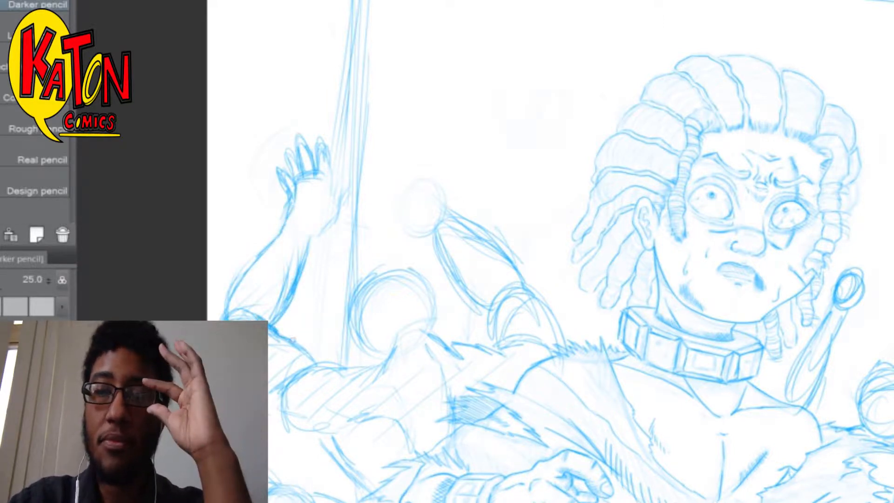
# Draw a clenched fist on the second raised arm from the left and firm up the outlines of its forearm
pyautogui.moveTo(404, 210)
pyautogui.mouseDown()
pyautogui.moveTo(378, 196)
pyautogui.moveTo(387, 186)
pyautogui.moveTo(378, 202)
pyautogui.moveTo(398, 210)
pyautogui.moveTo(378, 218)
pyautogui.moveTo(396, 228)
pyautogui.mouseUp()
pyautogui.moveTo(404, 178)
pyautogui.mouseDown()
pyautogui.moveTo(441, 203)
pyautogui.moveTo(401, 222)
pyautogui.moveTo(429, 196)
pyautogui.moveTo(493, 276)
pyautogui.mouseUp()
pyautogui.moveTo(447, 213); pyautogui.dragTo(517, 280)
pyautogui.moveTo(419, 228); pyautogui.dragTo(480, 310)
pyautogui.moveTo(496, 256); pyautogui.dragTo(531, 293)
pyautogui.moveTo(399, 166); pyautogui.dragTo(415, 57)
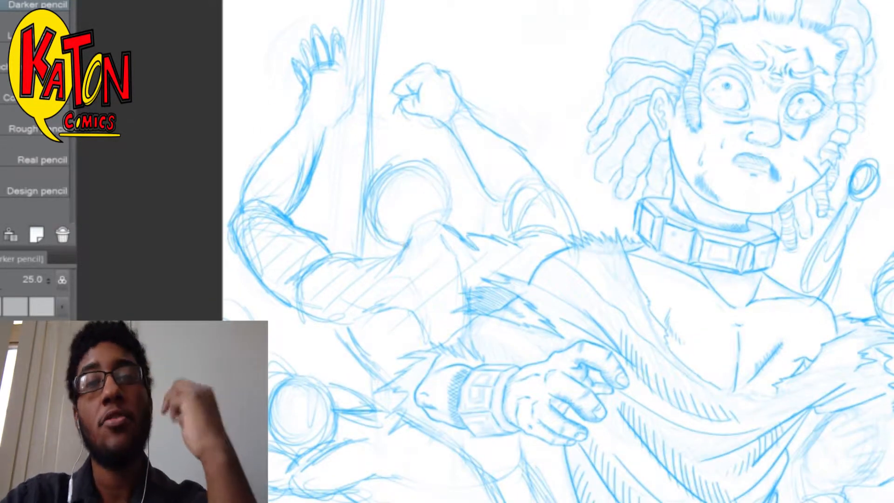
# Sketch another raised arm with a circle for its hand, behind the central character's shoulder beside the dreadlocks
pyautogui.hotkey('ctrl', '-')
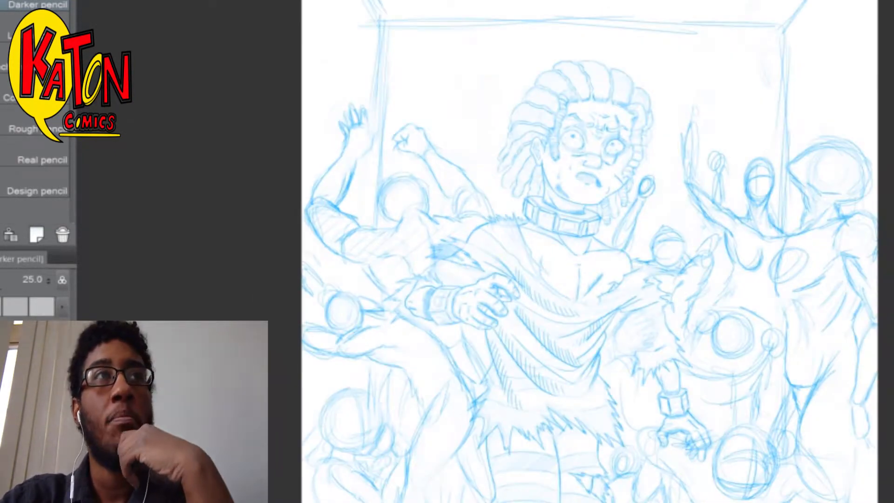
pyautogui.moveTo(559, 233); pyautogui.dragTo(486, 301)
pyautogui.hotkey('ctrl', '-')
pyautogui.hotkey('ctrl', '-')
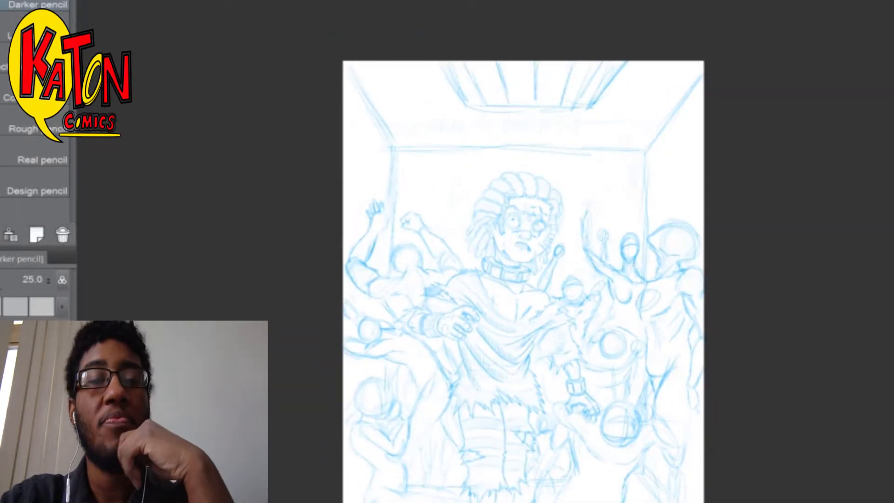
pyautogui.hotkey('ctrl', '+')
pyautogui.hotkey('ctrl', '+')
pyautogui.moveTo(559, 279); pyautogui.dragTo(434, 200)
pyautogui.hotkey('ctrl', '-')
pyautogui.hotkey('ctrl', '-')
pyautogui.hotkey('ctrl', '+')
pyautogui.hotkey('ctrl', '+')
pyautogui.moveTo(346, 332)
pyautogui.mouseDown()
pyautogui.moveTo(350, 321)
pyautogui.moveTo(350, 378)
pyautogui.mouseUp()
pyautogui.moveTo(361, 356); pyautogui.dragTo(375, 388)
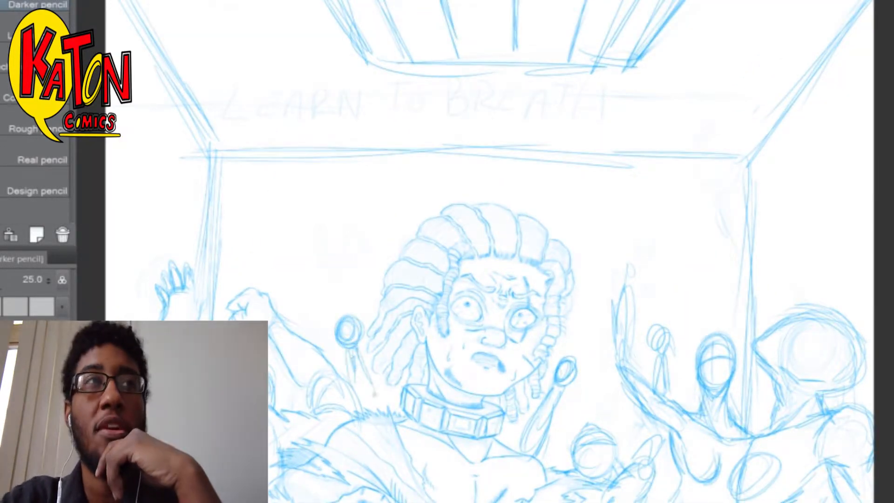
# Lasso the crouching figure in the lower-left corner of the page, enlarge it slightly, shift it down and deselect
pyautogui.scroll(-6, 489, 252)
pyautogui.hotkey('ctrl', '-')
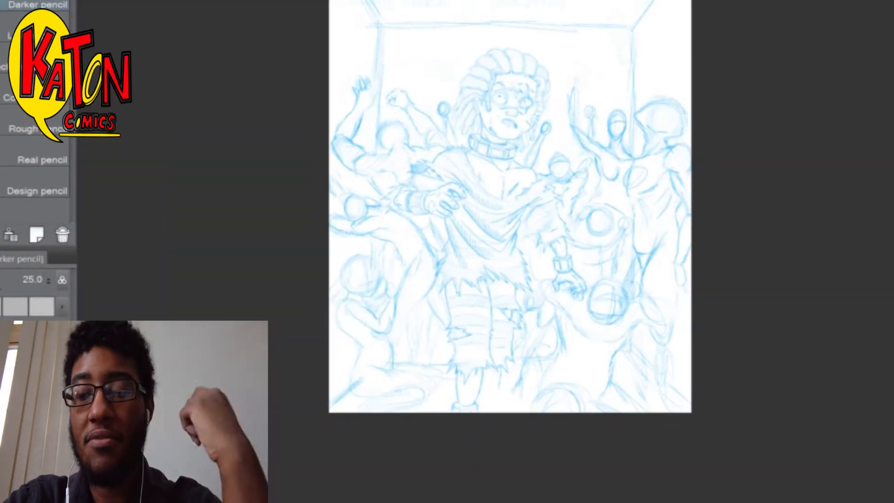
pyautogui.scroll(5, 461, 210)
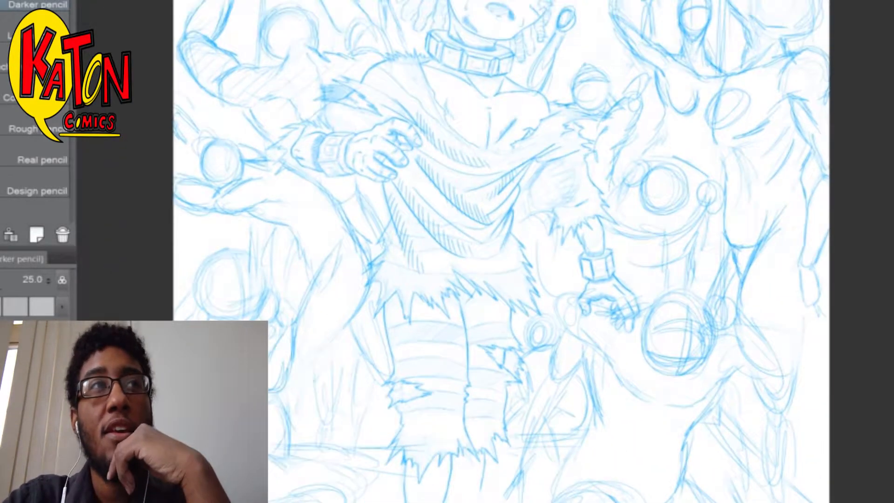
pyautogui.press('m')
pyautogui.moveTo(382, 475)
pyautogui.mouseDown()
pyautogui.moveTo(313, 424)
pyautogui.moveTo(282, 268)
pyautogui.moveTo(163, 284)
pyautogui.moveTo(177, 261)
pyautogui.mouseUp()
pyautogui.hotkey('ctrl', 't')
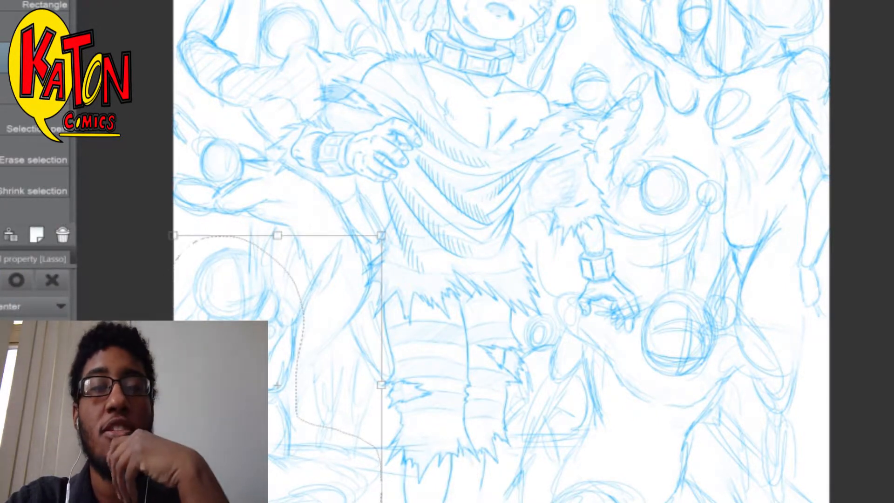
pyautogui.moveTo(310, 463)
pyautogui.mouseDown()
pyautogui.moveTo(284, 479)
pyautogui.moveTo(339, 487)
pyautogui.mouseUp()
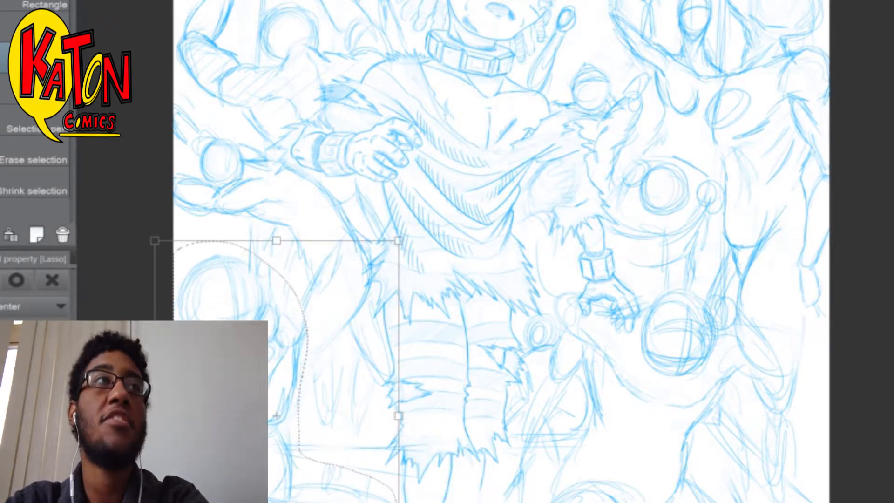
pyautogui.press('Return')
pyautogui.hotkey('ctrl', 'd')
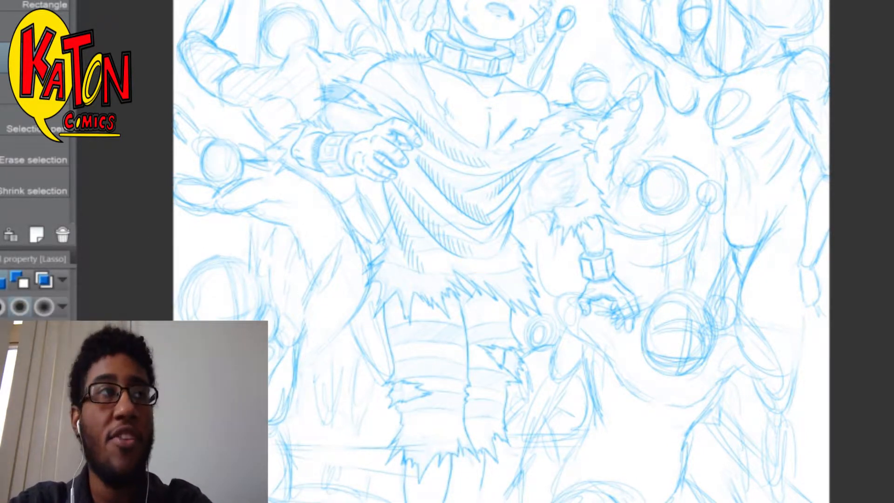
# Sketch the round head, shoulders and hand of a small figure between the crouching figure and the central character's legs
pyautogui.press('p')
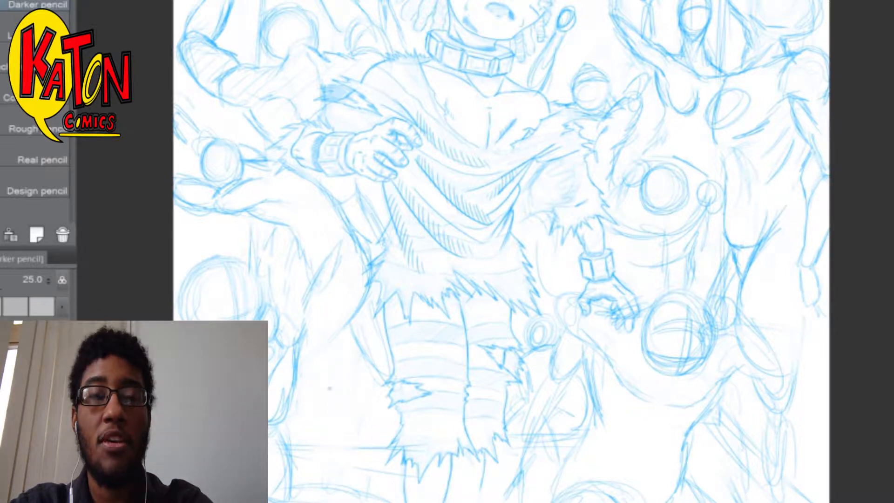
pyautogui.scroll(4, 333, 396)
pyautogui.moveTo(357, 298); pyautogui.dragTo(402, 324)
pyautogui.moveTo(345, 364); pyautogui.dragTo(329, 394)
pyautogui.moveTo(354, 307); pyautogui.dragTo(388, 372)
pyautogui.moveTo(393, 317)
pyautogui.mouseDown()
pyautogui.moveTo(371, 336)
pyautogui.moveTo(440, 347)
pyautogui.mouseUp()
pyautogui.moveTo(332, 371); pyautogui.dragTo(354, 396)
pyautogui.moveTo(419, 359)
pyautogui.mouseDown()
pyautogui.moveTo(391, 405)
pyautogui.moveTo(427, 406)
pyautogui.mouseUp()
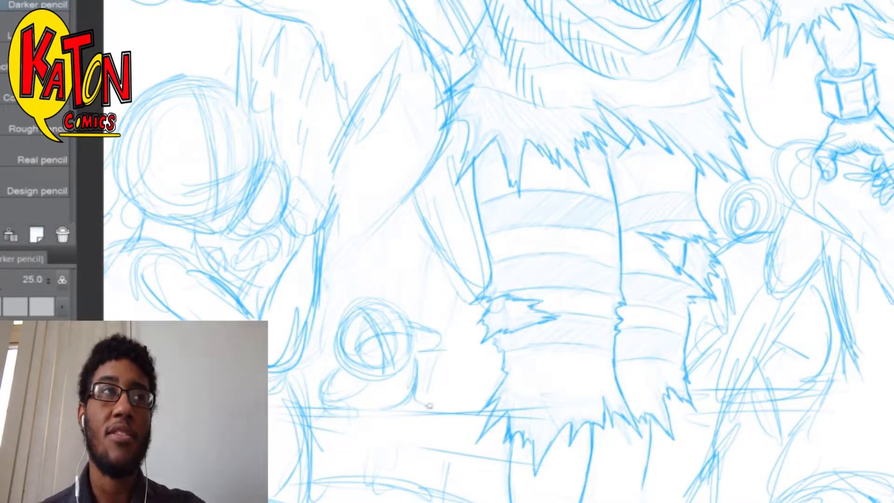
pyautogui.moveTo(353, 426); pyautogui.dragTo(326, 451)
pyautogui.moveTo(428, 326)
pyautogui.mouseDown()
pyautogui.moveTo(426, 354)
pyautogui.moveTo(471, 346)
pyautogui.moveTo(442, 366)
pyautogui.moveTo(424, 395)
pyautogui.mouseUp()
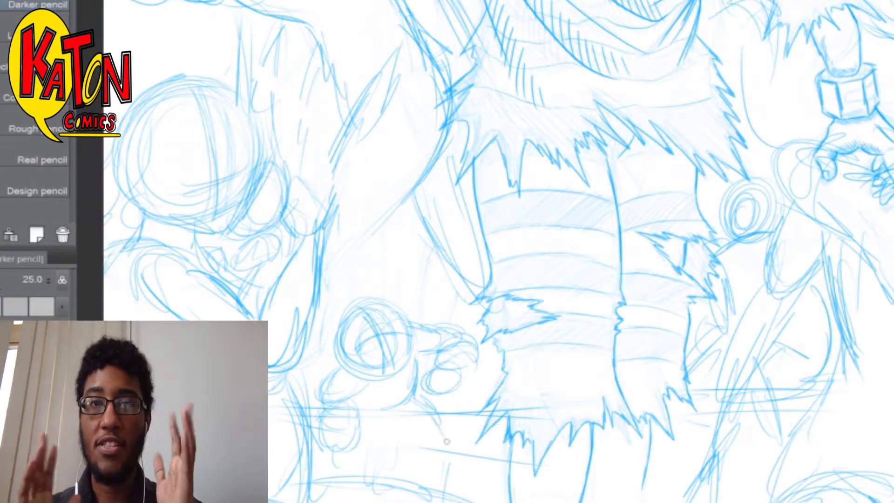
# Sketch the small figure's lower body and folded legs across the floor line beside the central character's legs
pyautogui.moveTo(345, 357)
pyautogui.mouseDown()
pyautogui.moveTo(324, 398)
pyautogui.moveTo(339, 421)
pyautogui.moveTo(334, 459)
pyautogui.moveTo(365, 475)
pyautogui.moveTo(362, 494)
pyautogui.mouseUp()
pyautogui.moveTo(433, 411); pyautogui.dragTo(453, 445)
pyautogui.moveTo(440, 417); pyautogui.dragTo(477, 472)
pyautogui.moveTo(368, 429); pyautogui.dragTo(414, 448)
pyautogui.moveTo(420, 413)
pyautogui.mouseDown()
pyautogui.moveTo(417, 450)
pyautogui.moveTo(462, 488)
pyautogui.mouseUp()
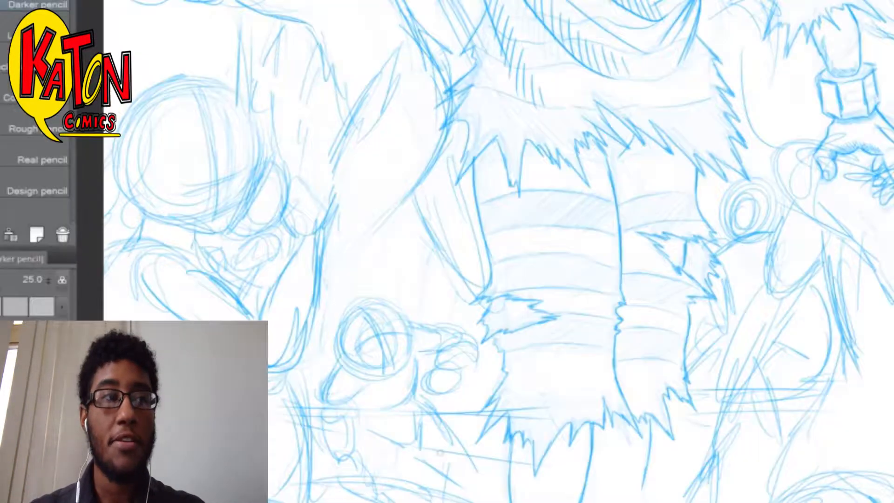
pyautogui.moveTo(417, 446); pyautogui.dragTo(478, 487)
pyautogui.moveTo(361, 448); pyautogui.dragTo(423, 463)
pyautogui.moveTo(378, 458)
pyautogui.mouseDown()
pyautogui.moveTo(433, 478)
pyautogui.moveTo(430, 494)
pyautogui.mouseUp()
pyautogui.moveTo(449, 478); pyautogui.dragTo(487, 499)
pyautogui.moveTo(512, 454); pyautogui.dragTo(482, 465)
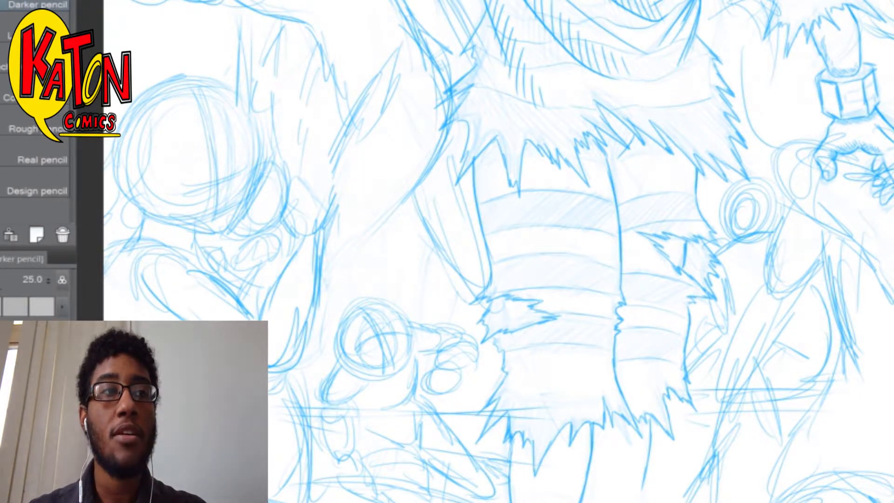
# Shade the torso and outstretched arm of the leaning figure behind the crouching one with diagonal hatching
pyautogui.hotkey('ctrl', '-')
pyautogui.hotkey('ctrl', '+')
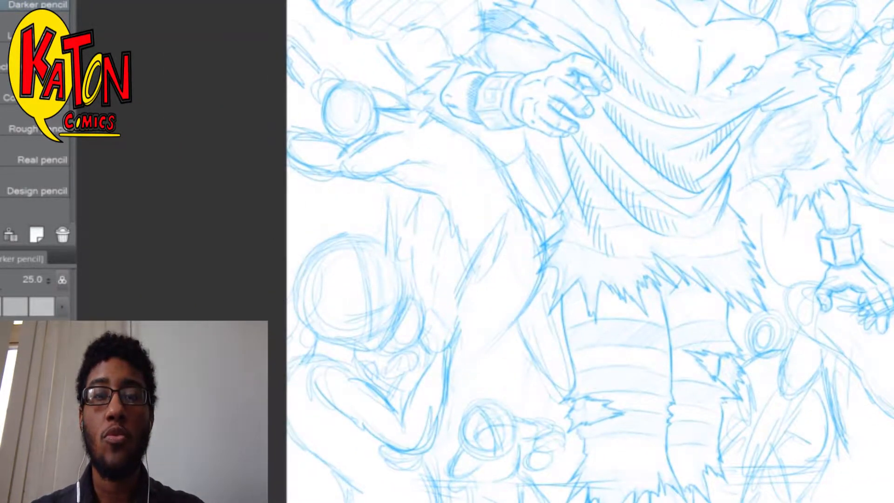
pyautogui.moveTo(475, 270); pyautogui.dragTo(451, 322)
pyautogui.moveTo(511, 323); pyautogui.dragTo(490, 347)
pyautogui.moveTo(495, 345); pyautogui.dragTo(448, 390)
pyautogui.moveTo(553, 335); pyautogui.dragTo(514, 393)
pyautogui.hotkey('ctrl', '-')
pyautogui.hotkey('ctrl', '-')
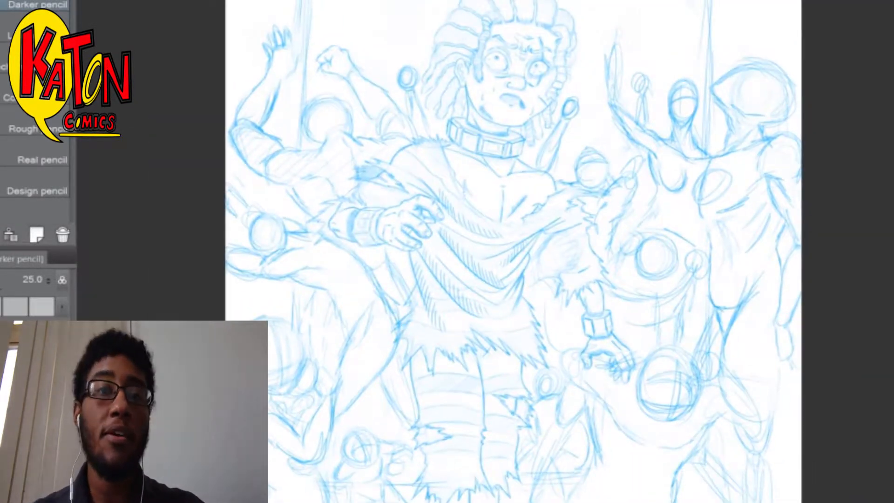
pyautogui.moveTo(513, 252); pyautogui.dragTo(480, 297)
pyautogui.hotkey('ctrl', '+')
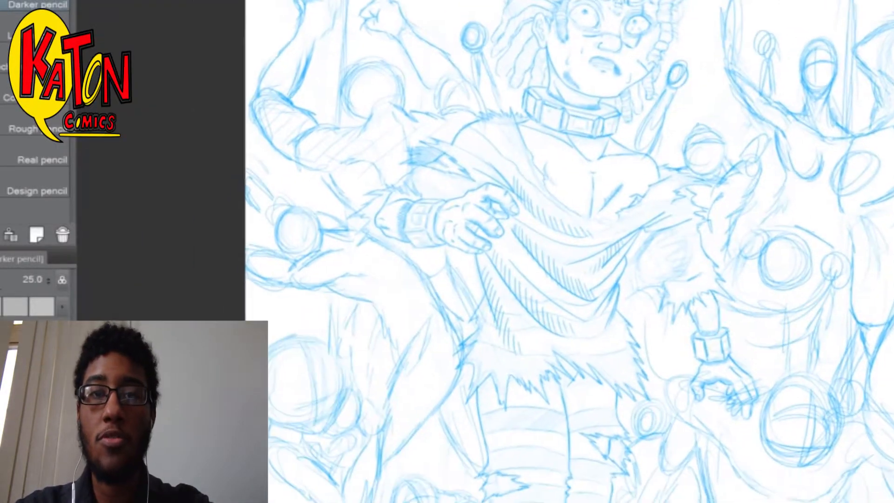
pyautogui.moveTo(362, 262); pyautogui.dragTo(432, 307)
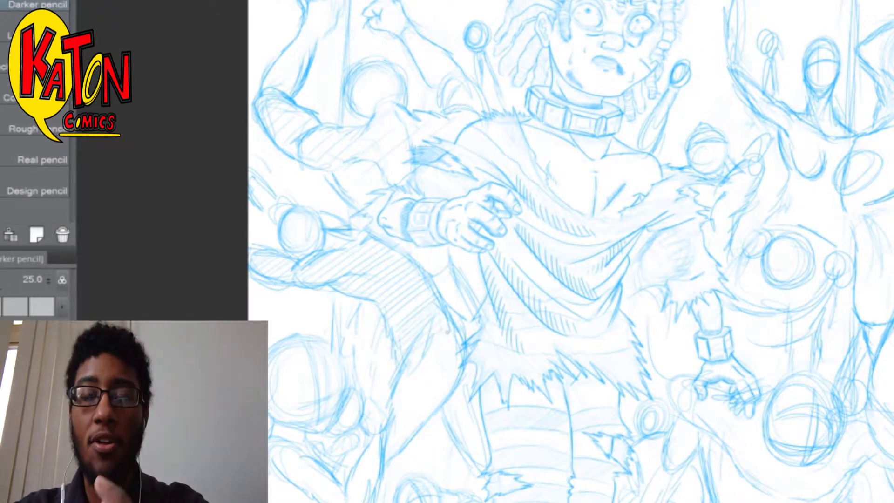
pyautogui.moveTo(442, 358); pyautogui.dragTo(404, 386)
pyautogui.moveTo(418, 419); pyautogui.dragTo(402, 432)
pyautogui.scroll(-2, 591, 272)
pyautogui.scroll(2, 661, 300)
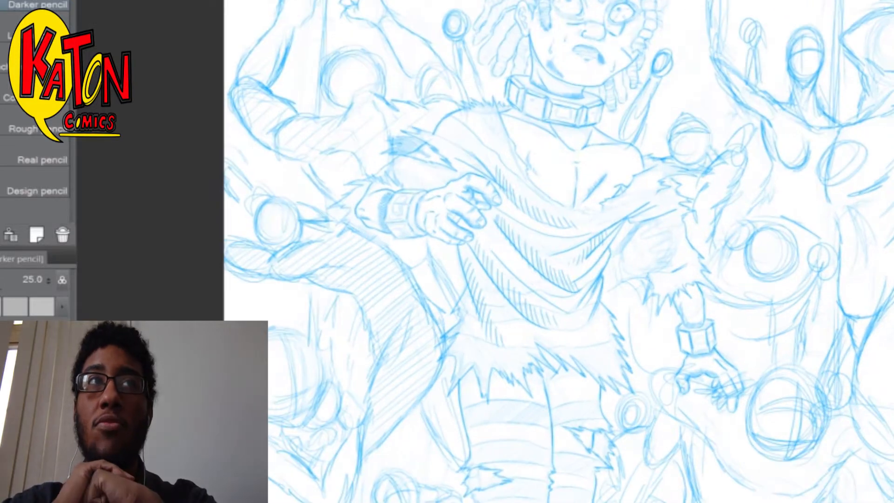
pyautogui.scroll(4, 559, 252)
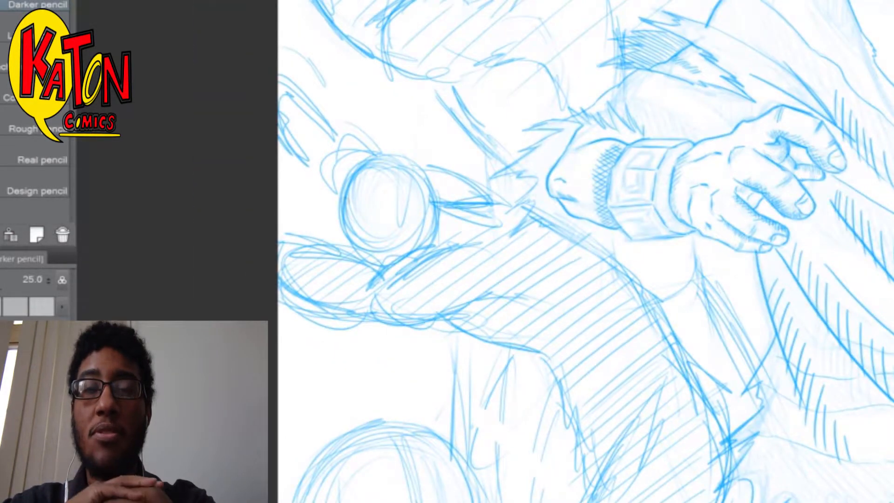
pyautogui.moveTo(337, 219)
pyautogui.mouseDown()
pyautogui.moveTo(368, 174)
pyautogui.moveTo(396, 156)
pyautogui.moveTo(422, 235)
pyautogui.moveTo(470, 216)
pyautogui.mouseUp()
# Thicken the second and third ceiling bars from the left with parallel edge lines and fill them with hatching
pyautogui.scroll(-5, 470, 216)
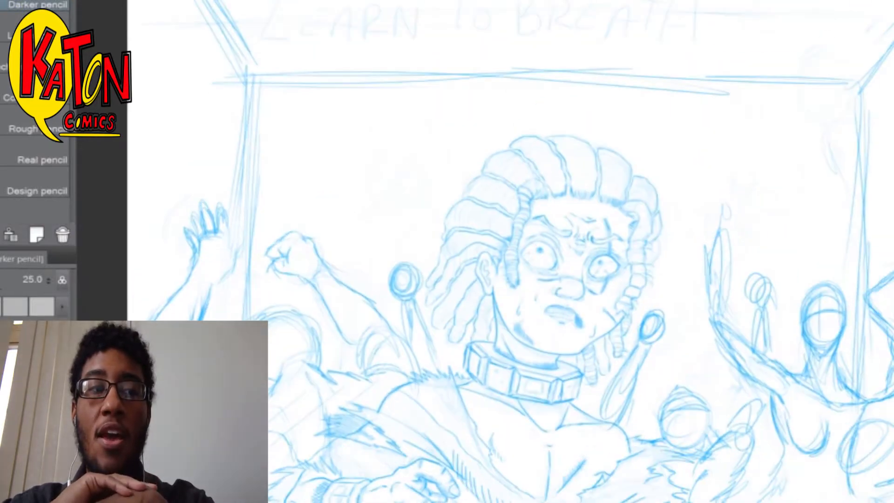
pyautogui.scroll(3, 484, 265)
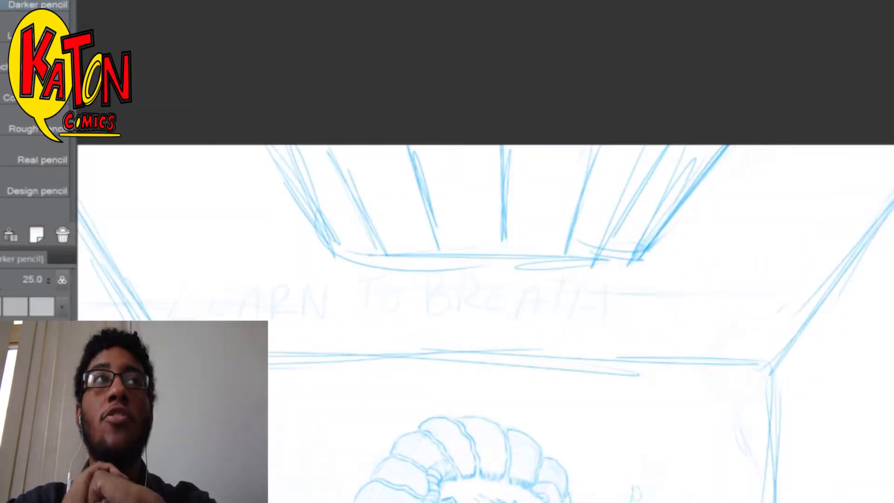
pyautogui.moveTo(393, 147); pyautogui.dragTo(412, 188)
pyautogui.moveTo(391, 146); pyautogui.dragTo(421, 245)
pyautogui.moveTo(384, 147); pyautogui.dragTo(424, 248)
pyautogui.moveTo(410, 180); pyautogui.dragTo(422, 217)
pyautogui.moveTo(414, 186); pyautogui.dragTo(427, 237)
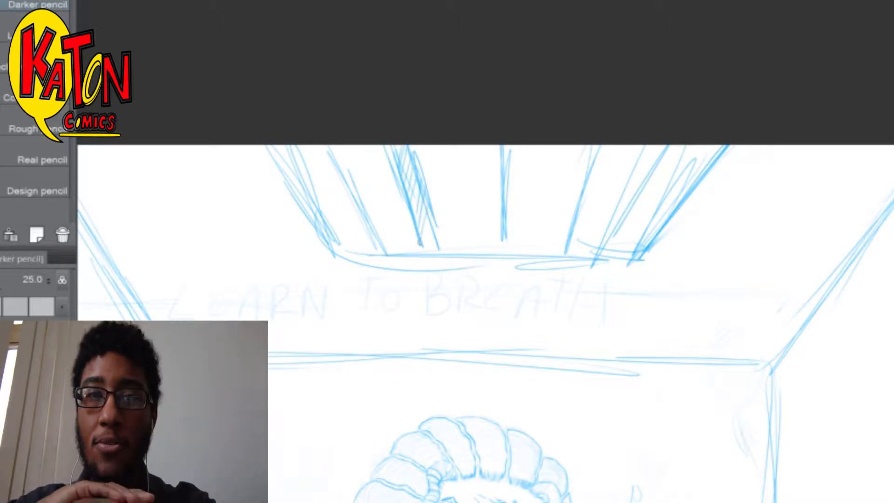
pyautogui.moveTo(342, 147); pyautogui.dragTo(390, 251)
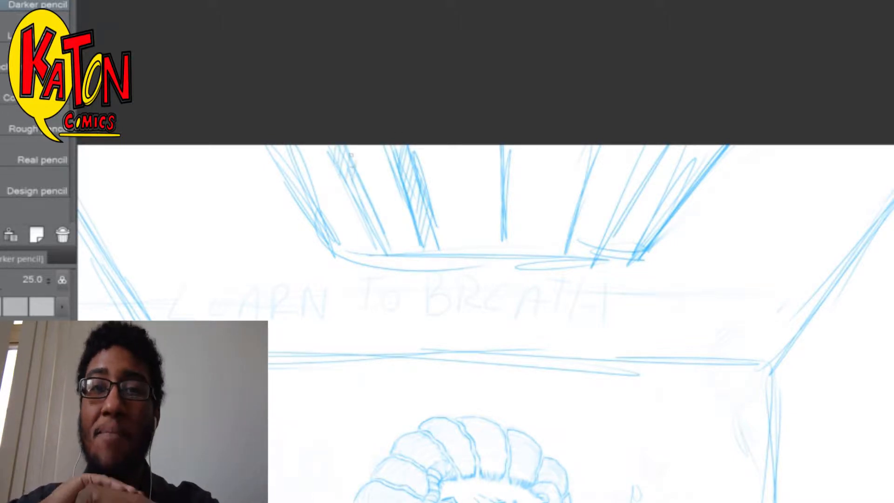
# Thicken the middle ceiling bar and the one to its right with parallel edge lines, filling both with hatching
pyautogui.moveTo(518, 145); pyautogui.dragTo(516, 244)
pyautogui.press('-')
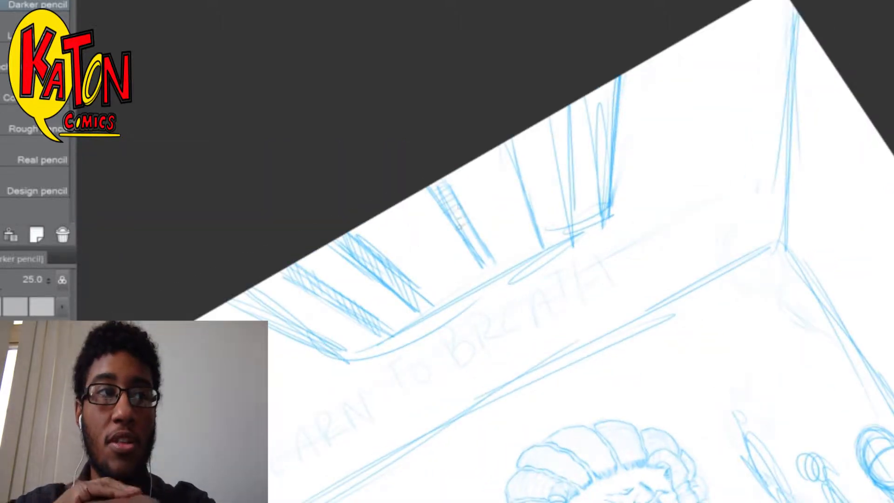
pyautogui.moveTo(472, 286); pyautogui.dragTo(406, 277)
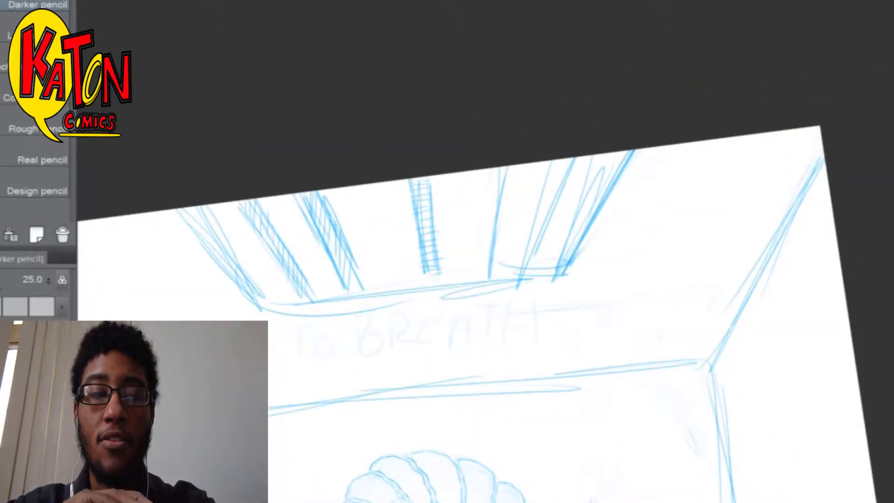
pyautogui.moveTo(495, 173); pyautogui.dragTo(478, 261)
pyautogui.moveTo(490, 189); pyautogui.dragTo(479, 264)
pyautogui.moveTo(497, 167); pyautogui.dragTo(486, 206)
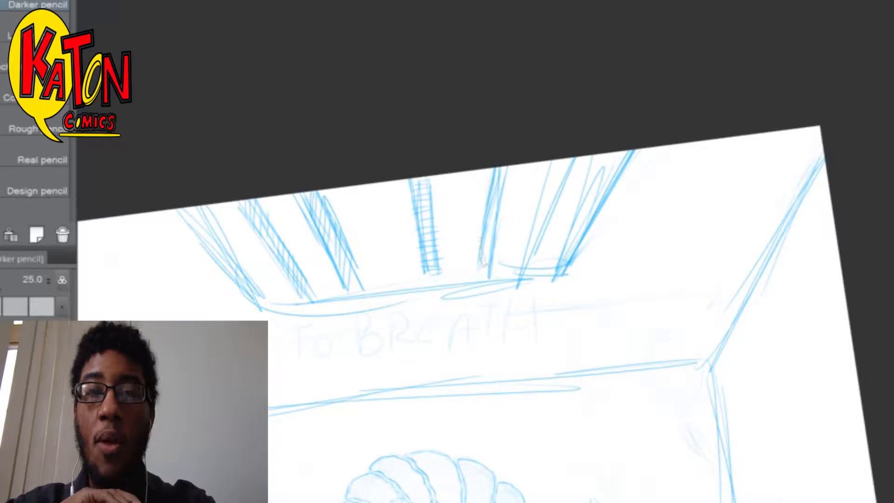
# Define the sixth ceiling bar from the left with two parallel edges and fill it with diagonal hatching
pyautogui.moveTo(550, 165); pyautogui.dragTo(526, 239)
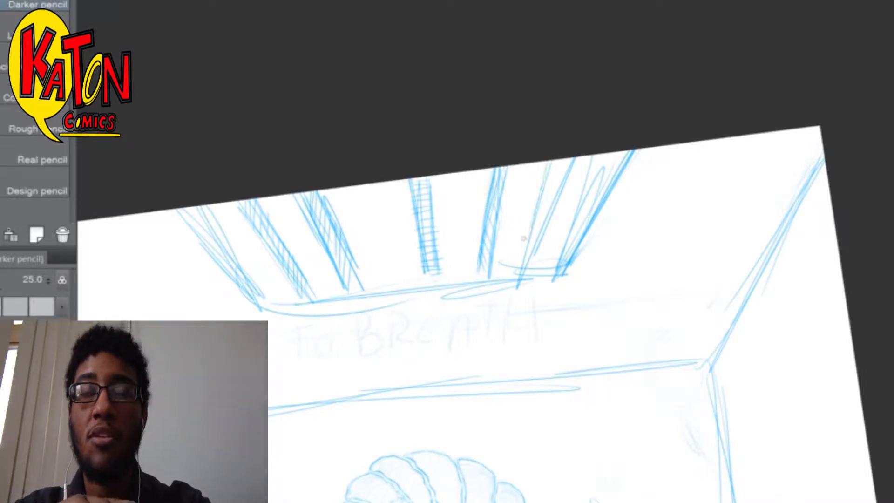
pyautogui.moveTo(569, 166); pyautogui.dragTo(551, 223)
pyautogui.moveTo(571, 163); pyautogui.dragTo(535, 270)
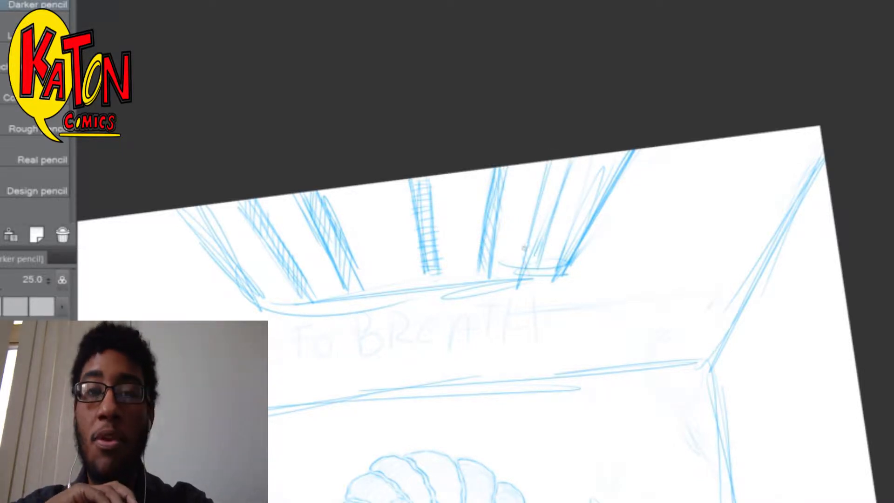
pyautogui.moveTo(558, 160)
pyautogui.mouseDown()
pyautogui.moveTo(539, 217)
pyautogui.moveTo(565, 174)
pyautogui.mouseUp()
# Redraw the lower edge of the ceiling grate as one straight line and widen the middle bar
pyautogui.moveTo(568, 186)
pyautogui.mouseDown()
pyautogui.moveTo(512, 242)
pyautogui.moveTo(503, 266)
pyautogui.mouseUp()
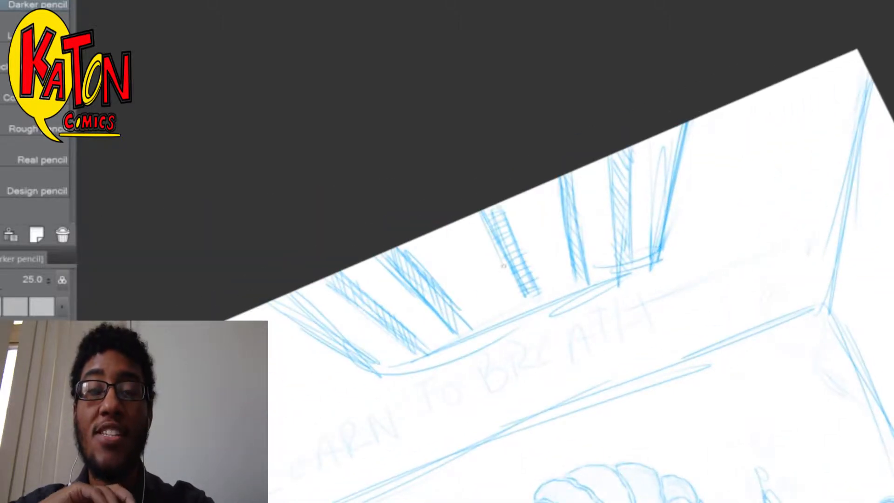
pyautogui.hotkey('ctrl', '@')
pyautogui.moveTo(472, 318)
pyautogui.mouseDown()
pyautogui.moveTo(466, 221)
pyautogui.moveTo(447, 222)
pyautogui.moveTo(455, 223)
pyautogui.moveTo(454, 253)
pyautogui.mouseUp()
pyautogui.moveTo(468, 380); pyautogui.dragTo(465, 417)
pyautogui.moveTo(345, 417); pyautogui.dragTo(604, 303)
pyautogui.moveTo(551, 333); pyautogui.dragTo(537, 341)
pyautogui.moveTo(296, 450); pyautogui.dragTo(525, 331)
pyautogui.hotkey('ctrl', '@')
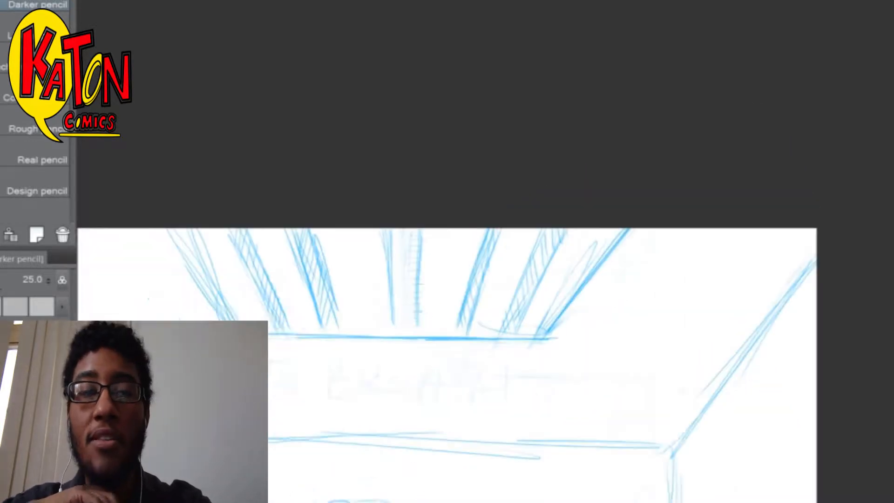
# Extend the grate's lower edge to its right corner and thicken the rightmost bar with a parallel edge and hatching
pyautogui.moveTo(532, 280); pyautogui.dragTo(485, 353)
pyautogui.moveTo(565, 251); pyautogui.dragTo(494, 355)
pyautogui.moveTo(543, 287); pyautogui.dragTo(494, 357)
pyautogui.moveTo(469, 360); pyautogui.dragTo(493, 360)
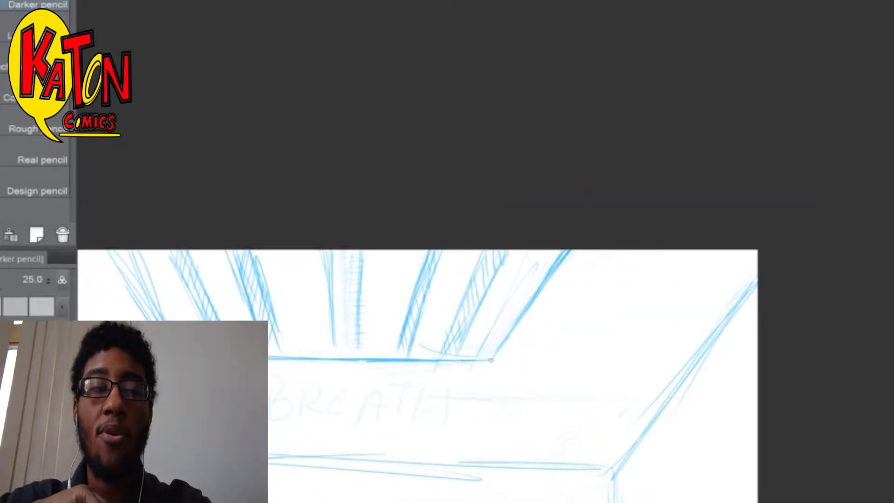
pyautogui.moveTo(541, 251); pyautogui.dragTo(484, 358)
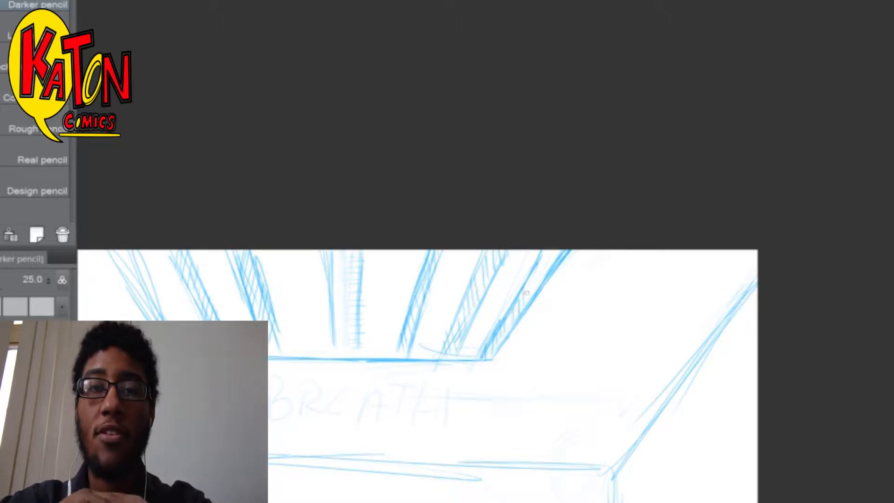
# Hatch the leftmost bar and give the grate's lower rim an inner edge with short shading strokes between the bars
pyautogui.moveTo(154, 281)
pyautogui.mouseDown()
pyautogui.moveTo(279, 259)
pyautogui.moveTo(304, 324)
pyautogui.mouseUp()
pyautogui.moveTo(240, 230)
pyautogui.mouseDown()
pyautogui.moveTo(290, 317)
pyautogui.moveTo(309, 323)
pyautogui.moveTo(345, 404)
pyautogui.moveTo(370, 391)
pyautogui.moveTo(473, 213)
pyautogui.mouseUp()
pyautogui.moveTo(442, 242); pyautogui.dragTo(433, 267)
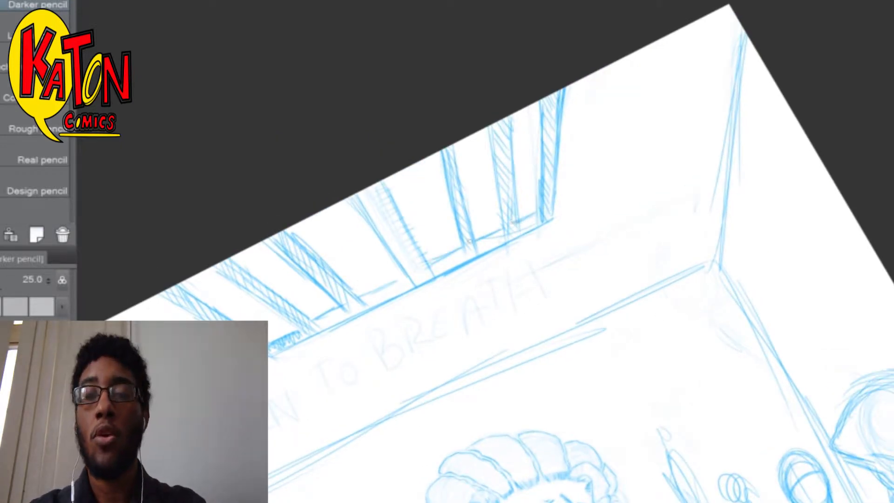
pyautogui.moveTo(396, 276); pyautogui.dragTo(324, 238)
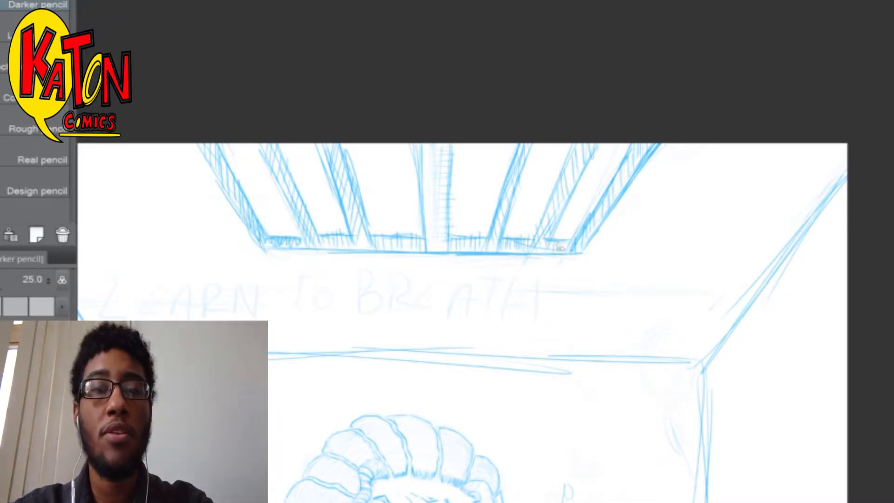
# Sketch the lower crossbar of the ceiling grate as a pair of parallel lines running between the vertical bars
pyautogui.moveTo(561, 247); pyautogui.dragTo(580, 278)
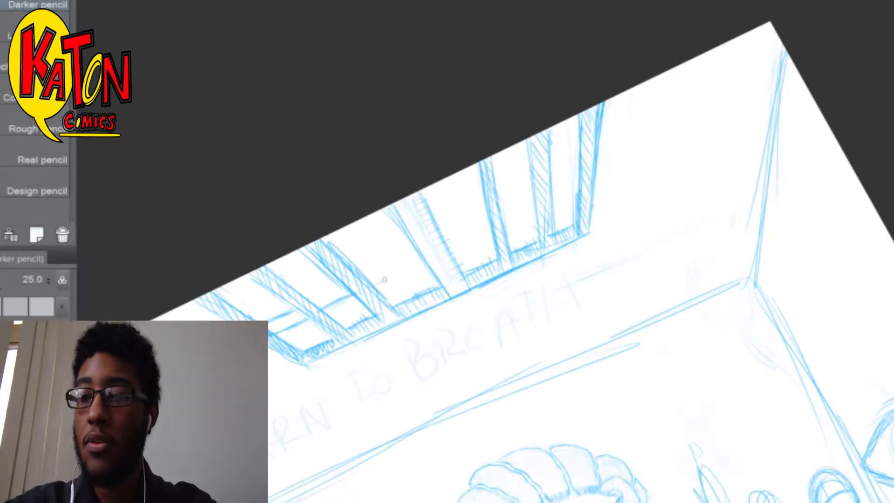
pyautogui.moveTo(449, 250); pyautogui.dragTo(538, 206)
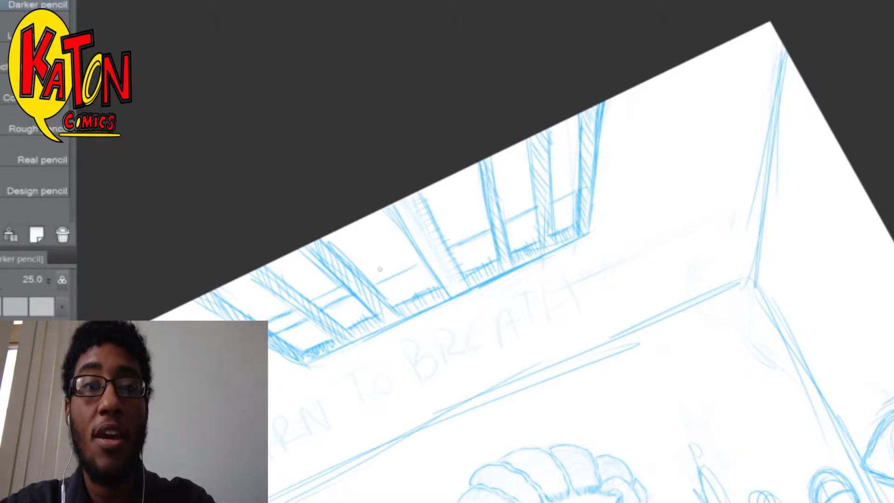
pyautogui.moveTo(446, 239); pyautogui.dragTo(488, 214)
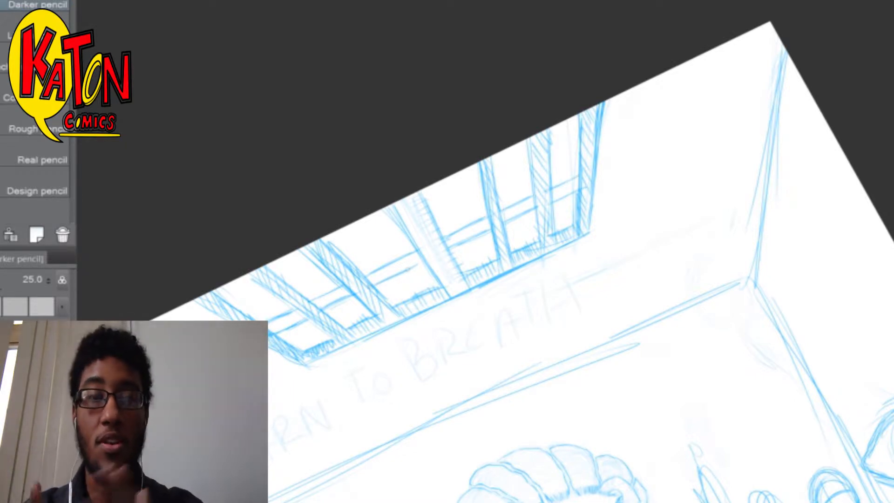
# Sketch the upper crossbar across the ceiling grate and round off the lower ends of the vertical bars
pyautogui.moveTo(226, 312); pyautogui.dragTo(267, 288)
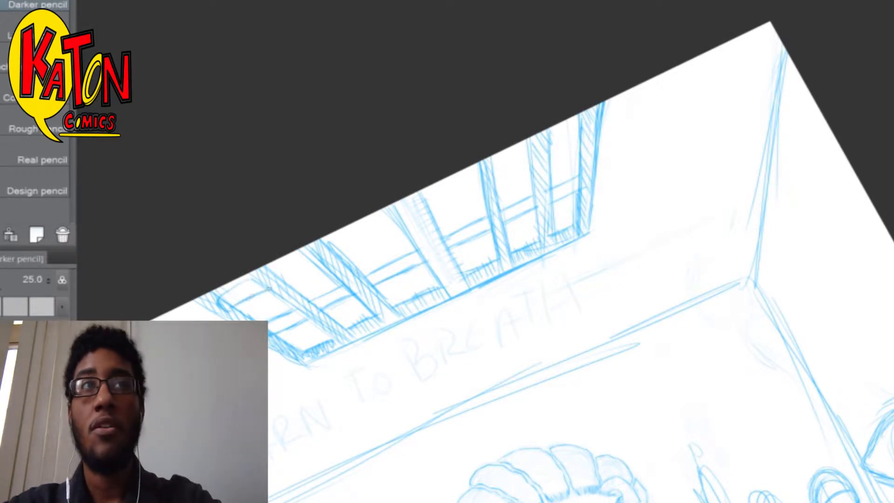
pyautogui.moveTo(343, 246); pyautogui.dragTo(480, 179)
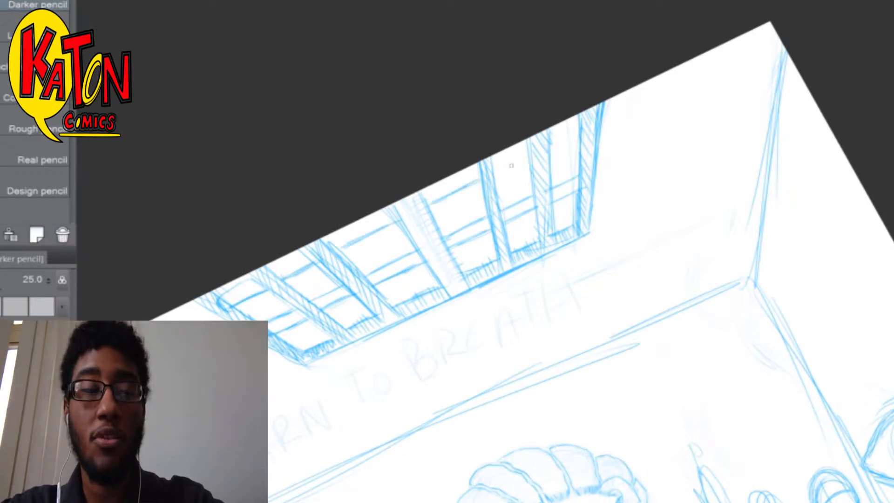
pyautogui.moveTo(331, 240)
pyautogui.mouseDown()
pyautogui.moveTo(391, 212)
pyautogui.moveTo(403, 222)
pyautogui.moveTo(531, 146)
pyautogui.mouseUp()
pyautogui.moveTo(495, 179); pyautogui.dragTo(579, 127)
pyautogui.moveTo(545, 155); pyautogui.dragTo(585, 136)
pyautogui.hotkey('ctrl', '@')
pyautogui.moveTo(460, 172); pyautogui.dragTo(459, 261)
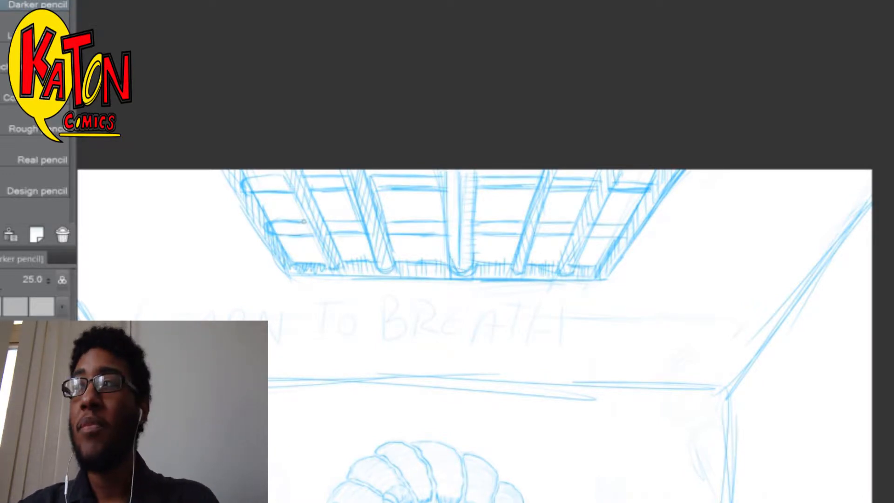
# Draw a long, thin ledge beneath the ceiling grate, extending slightly past both of its lower corners
pyautogui.scroll(-5, 303, 221)
pyautogui.press('-')
pyautogui.press('-')
pyautogui.scroll(5, 502, 203)
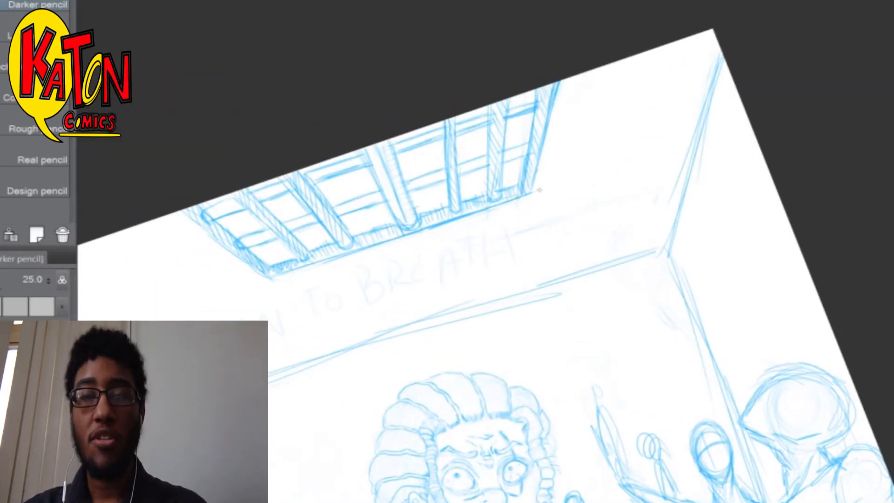
pyautogui.moveTo(287, 270); pyautogui.dragTo(232, 289)
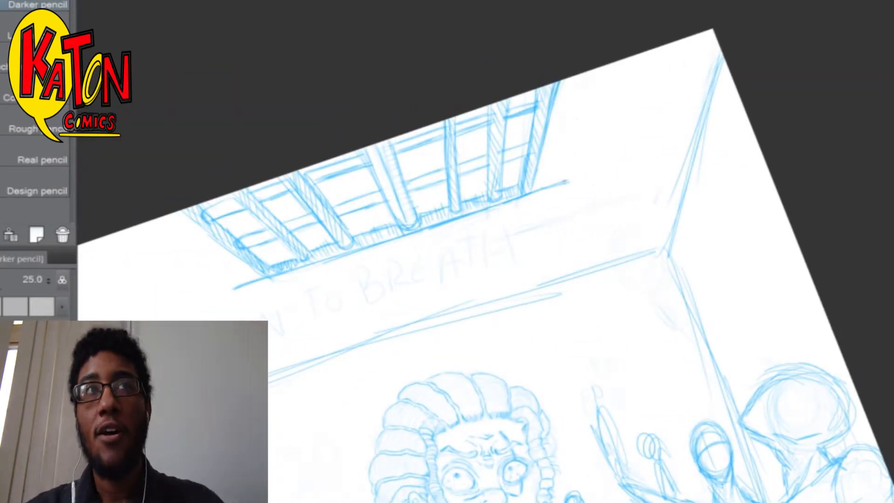
pyautogui.moveTo(304, 276)
pyautogui.mouseDown()
pyautogui.moveTo(568, 188)
pyautogui.moveTo(408, 246)
pyautogui.mouseUp()
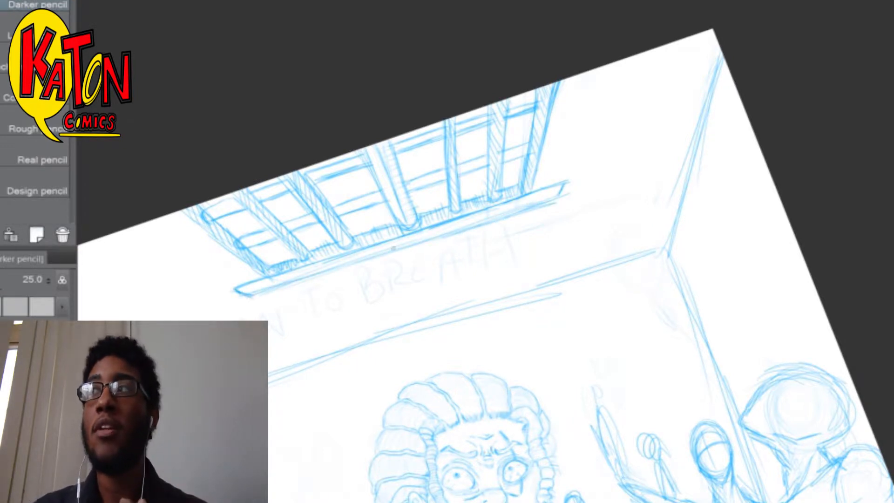
pyautogui.hotkey('ctrl', '@')
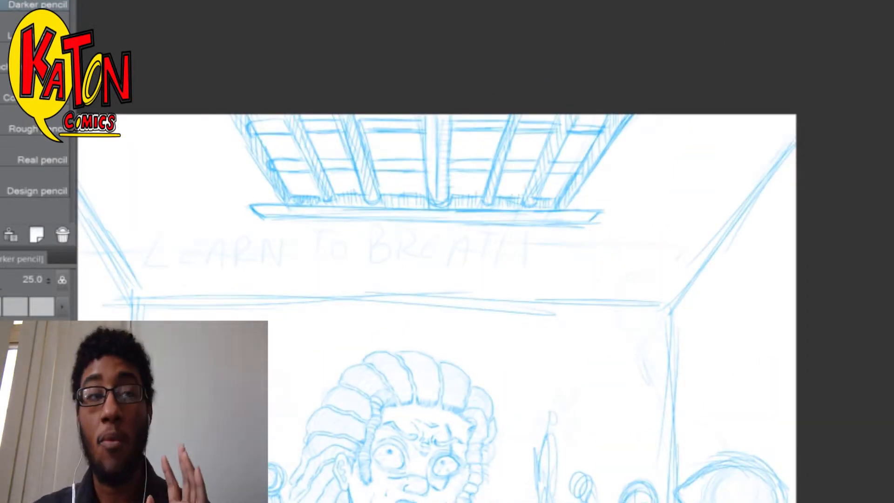
# Fade the rough wall and ceiling corner lines of the room with the soft eraser
pyautogui.scroll(-3, 438, 308)
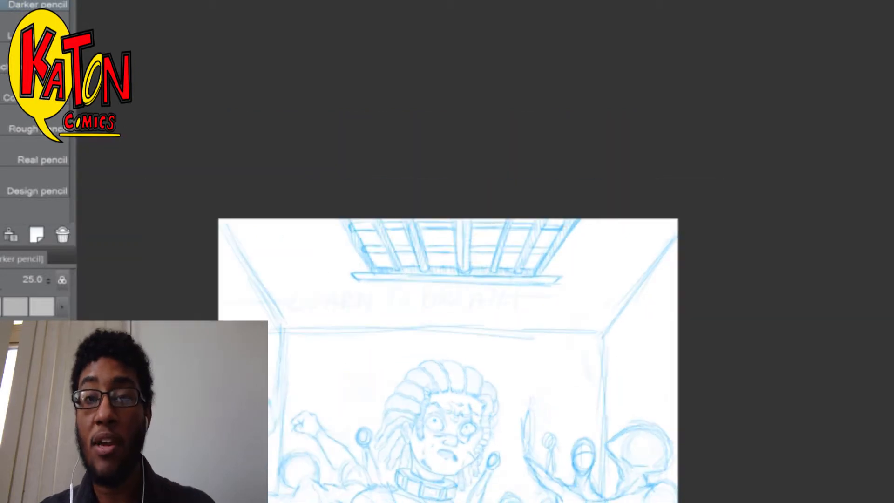
pyautogui.scroll(2, 512, 308)
pyautogui.scroll(-2, 531, 326)
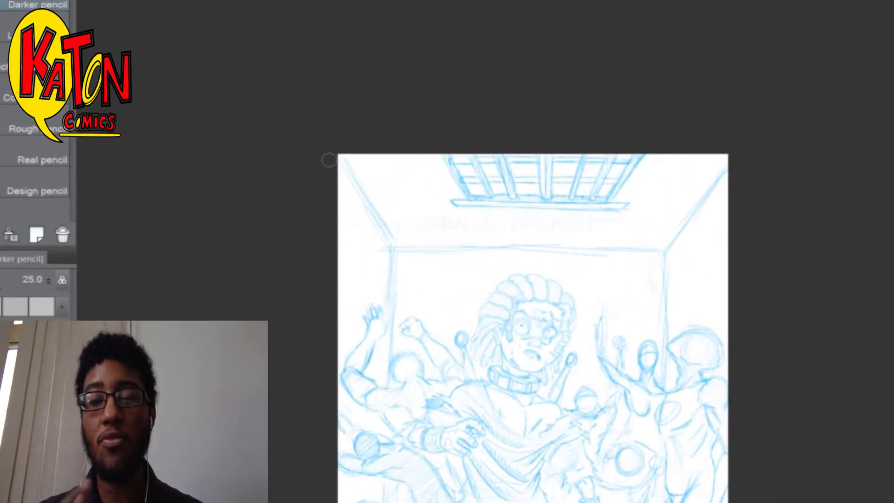
pyautogui.press('e')
pyautogui.moveTo(380, 229); pyautogui.dragTo(379, 299)
pyautogui.moveTo(667, 248); pyautogui.dragTo(686, 226)
pyautogui.scroll(2, 686, 227)
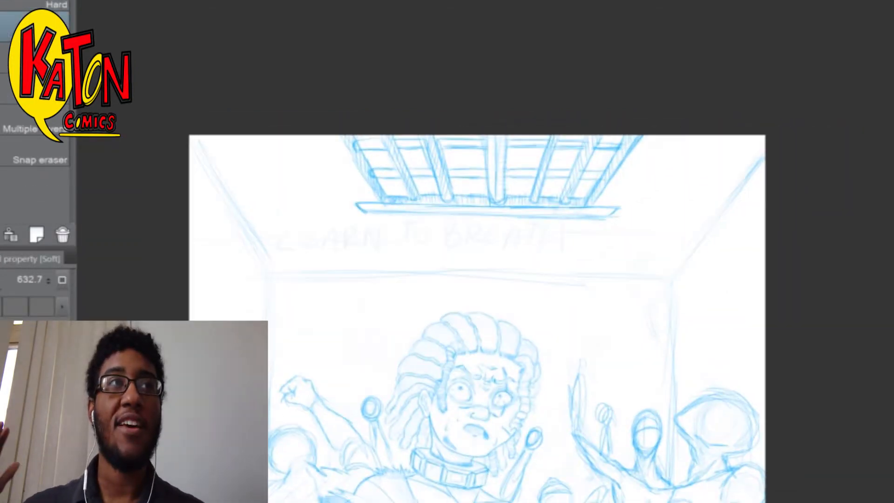
# Redraw the diagonal edge between the left wall and ceiling as a clean line from the page corner
pyautogui.press('p')
pyautogui.moveTo(195, 113); pyautogui.dragTo(271, 243)
pyautogui.hotkey('ctrl', 'z')
pyautogui.moveTo(194, 112); pyautogui.dragTo(282, 243)
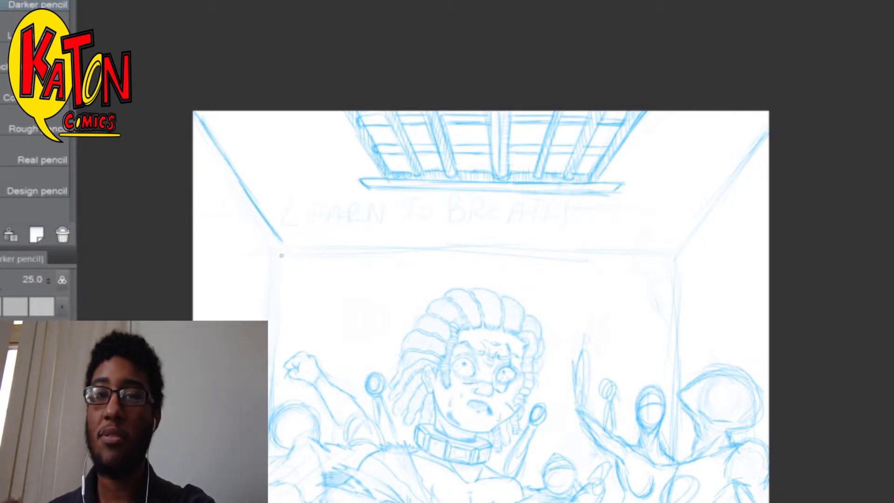
# Sketch a branching crack with a small shaded chip across the diagonal edge between the left wall and ceiling
pyautogui.scroll(2, 281, 255)
pyautogui.moveTo(279, 124)
pyautogui.mouseDown()
pyautogui.moveTo(301, 124)
pyautogui.moveTo(331, 90)
pyautogui.moveTo(354, 86)
pyautogui.moveTo(267, 142)
pyautogui.moveTo(278, 143)
pyautogui.moveTo(265, 158)
pyautogui.moveTo(273, 159)
pyautogui.moveTo(263, 150)
pyautogui.moveTo(229, 275)
pyautogui.mouseUp()
pyautogui.scroll(-4, 244, 297)
pyautogui.scroll(2, 512, 261)
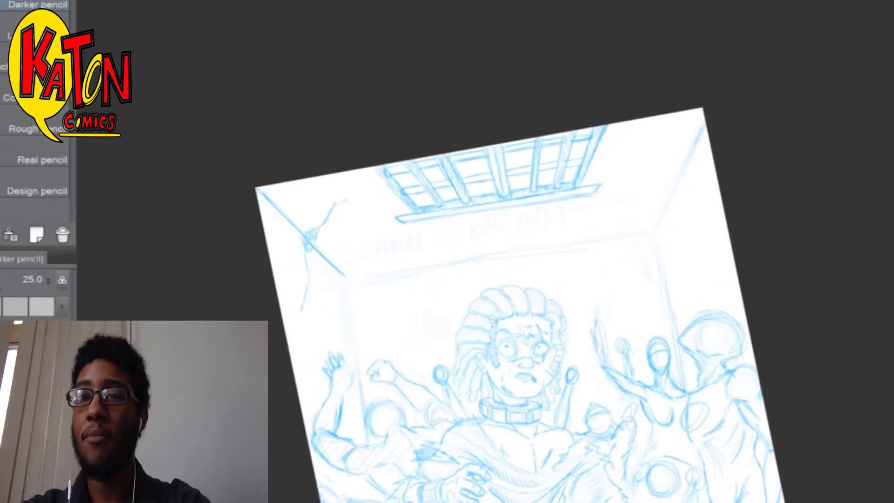
# Redraw the edge where the ceiling meets the back wall as a single straight line
pyautogui.press('-')
pyautogui.press('-')
pyautogui.press('-')
pyautogui.moveTo(352, 298); pyautogui.dragTo(380, 237)
pyautogui.moveTo(404, 329); pyautogui.dragTo(665, 212)
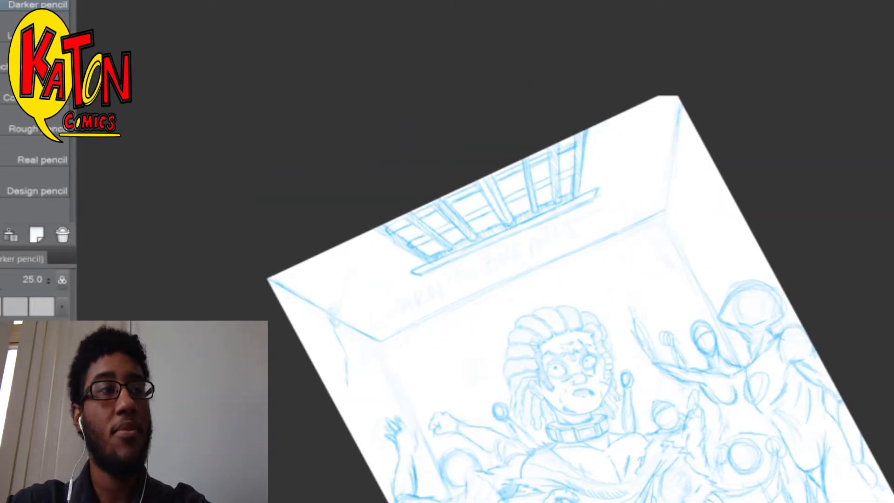
pyautogui.hotkey('ctrl', '@')
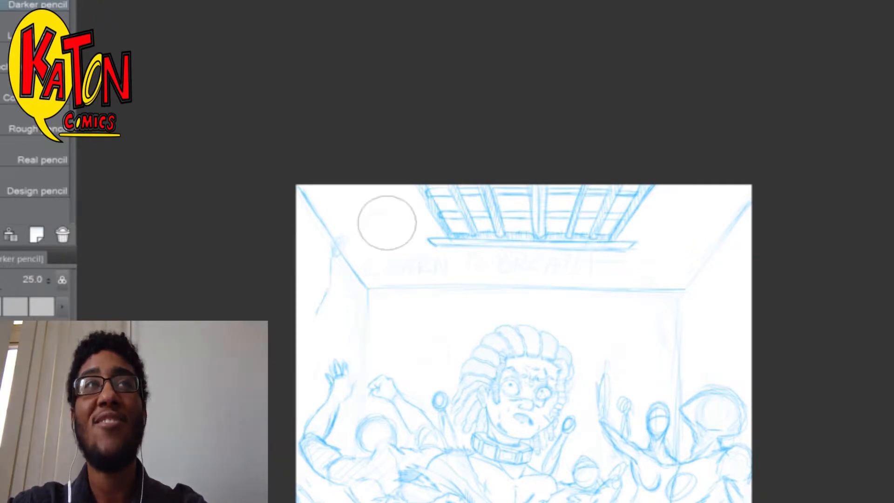
# Rework the chipped spot on the left ceiling edge, running its crack across the ceiling and shading the wall below
pyautogui.hotkey('ctrl', '+')
pyautogui.moveTo(387, 223); pyautogui.dragTo(490, 276)
pyautogui.hotkey('ctrl', '+')
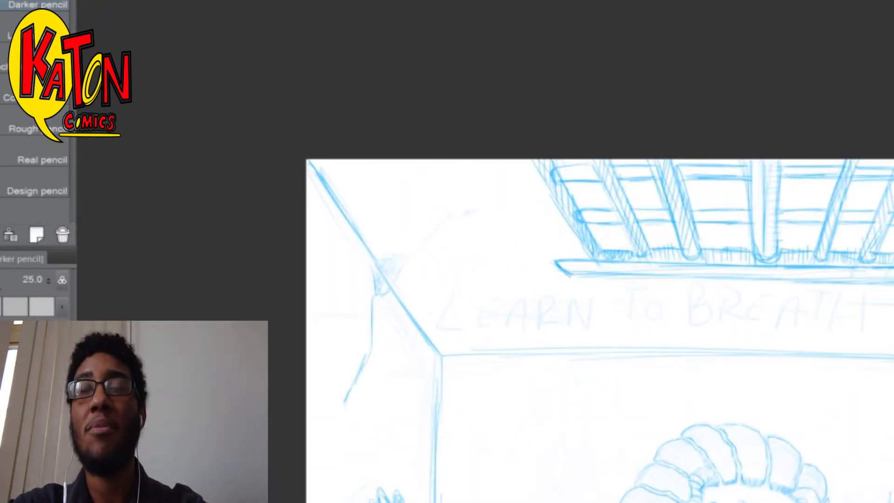
pyautogui.moveTo(381, 261)
pyautogui.mouseDown()
pyautogui.moveTo(412, 276)
pyautogui.moveTo(392, 289)
pyautogui.moveTo(455, 282)
pyautogui.moveTo(377, 264)
pyautogui.moveTo(406, 285)
pyautogui.mouseUp()
pyautogui.moveTo(464, 280); pyautogui.dragTo(507, 258)
pyautogui.moveTo(561, 257); pyautogui.dragTo(444, 222)
pyautogui.scroll(1, 540, 312)
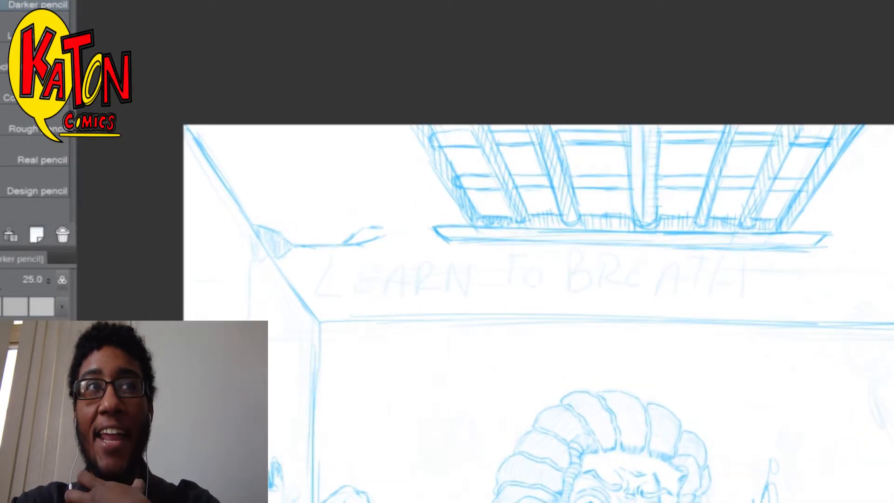
pyautogui.moveTo(247, 238)
pyautogui.mouseDown()
pyautogui.moveTo(245, 263)
pyautogui.moveTo(267, 267)
pyautogui.moveTo(252, 272)
pyautogui.moveTo(246, 262)
pyautogui.moveTo(283, 295)
pyautogui.moveTo(289, 289)
pyautogui.moveTo(292, 342)
pyautogui.moveTo(293, 287)
pyautogui.moveTo(314, 333)
pyautogui.mouseUp()
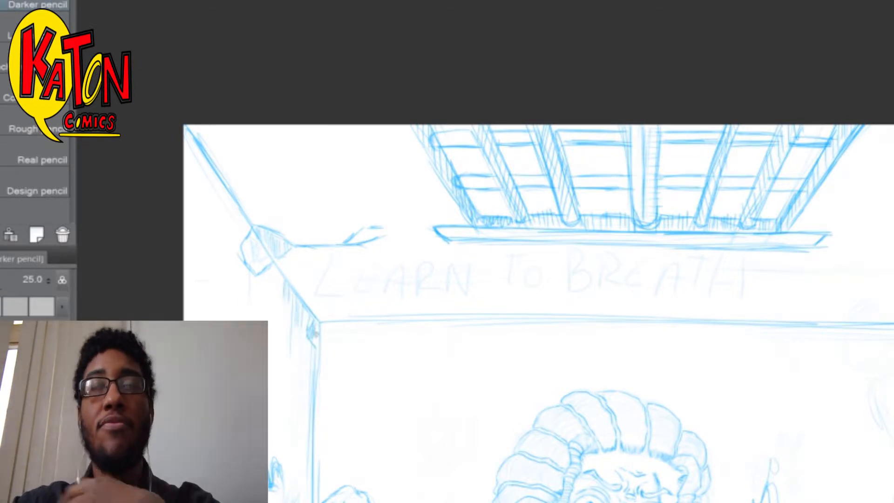
# Add a second crack line across the ceiling and a hatched damaged patch at the top of the back wall
pyautogui.moveTo(340, 261); pyautogui.dragTo(429, 271)
pyautogui.moveTo(380, 321)
pyautogui.mouseDown()
pyautogui.moveTo(350, 172)
pyautogui.moveTo(468, 170)
pyautogui.mouseUp()
pyautogui.moveTo(438, 210); pyautogui.dragTo(489, 174)
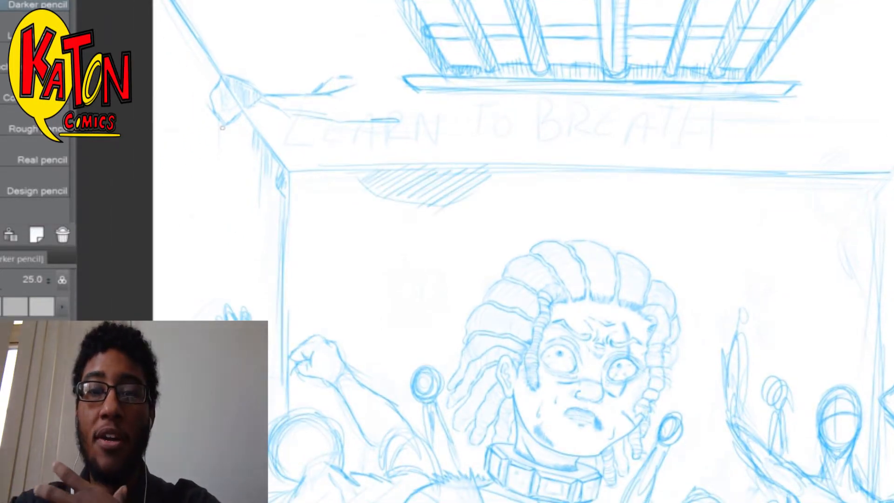
# Sketch vertical cracks on the left wall and hatched patches at the wall corner and beside the central character's head
pyautogui.moveTo(226, 127); pyautogui.dragTo(220, 161)
pyautogui.moveTo(278, 221)
pyautogui.mouseDown()
pyautogui.moveTo(268, 287)
pyautogui.moveTo(276, 236)
pyautogui.moveTo(274, 256)
pyautogui.moveTo(293, 246)
pyautogui.moveTo(290, 263)
pyautogui.moveTo(264, 282)
pyautogui.moveTo(272, 266)
pyautogui.moveTo(277, 287)
pyautogui.mouseUp()
pyautogui.moveTo(375, 285)
pyautogui.mouseDown()
pyautogui.moveTo(356, 279)
pyautogui.moveTo(368, 268)
pyautogui.moveTo(377, 310)
pyautogui.mouseUp()
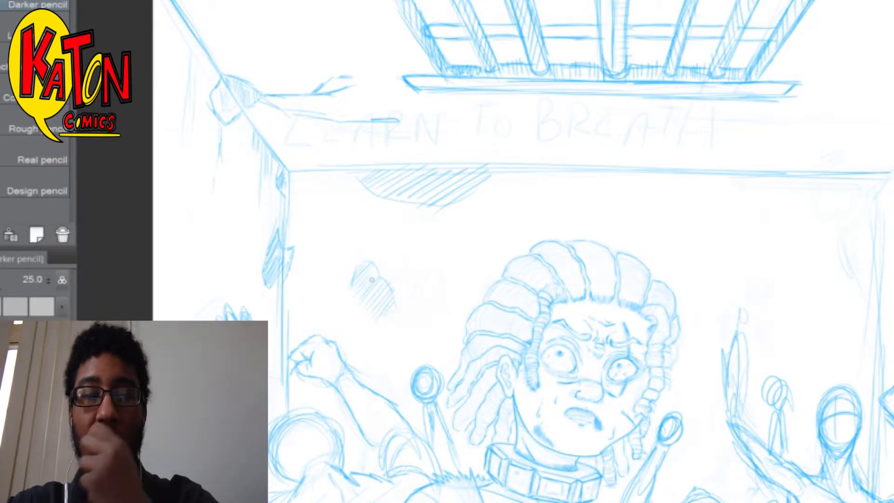
# Add long crack lines down the side wall and the back wall, and flip the canvas horizontally
pyautogui.scroll(-1, 410, 287)
pyautogui.scroll(-4, 419, 286)
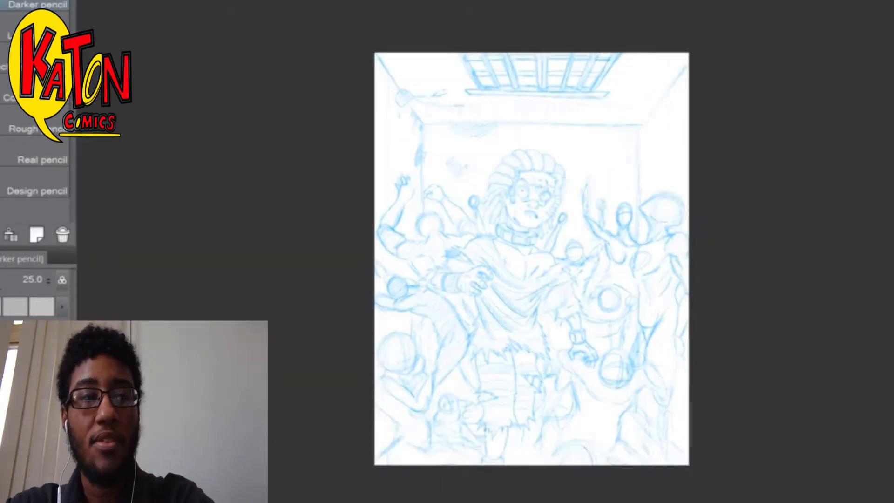
pyautogui.scroll(3, 419, 286)
pyautogui.moveTo(272, 219); pyautogui.dragTo(256, 318)
pyautogui.moveTo(652, 279); pyautogui.dragTo(506, 154)
pyautogui.moveTo(526, 116)
pyautogui.mouseDown()
pyautogui.moveTo(554, 229)
pyautogui.moveTo(632, 241)
pyautogui.moveTo(678, 302)
pyautogui.mouseUp()
pyautogui.press('h')
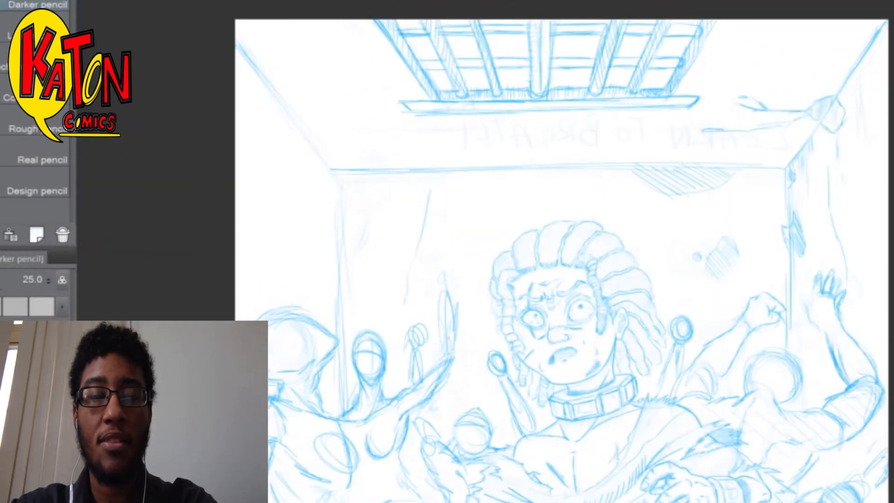
# Redraw the left ceiling edge and the adjoining vertical back-wall corner as firm lines, with a hatched chip on the ceiling edge
pyautogui.moveTo(244, 22); pyautogui.dragTo(280, 98)
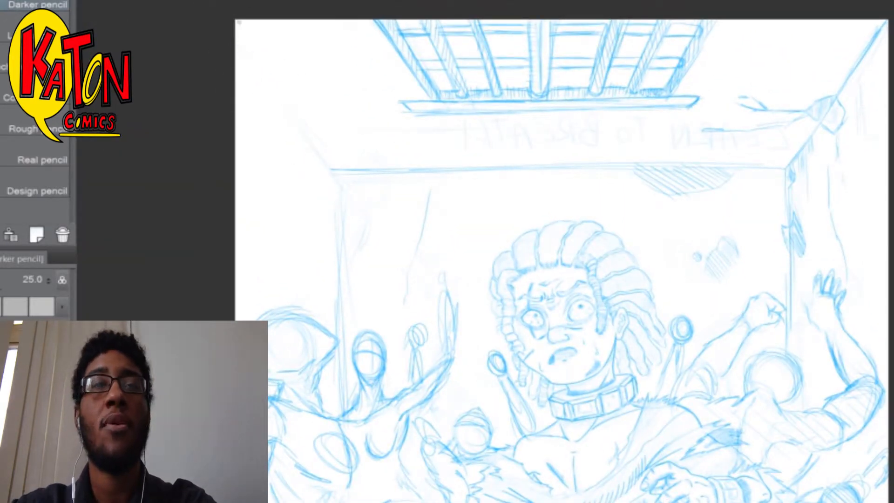
pyautogui.moveTo(238, 22)
pyautogui.mouseDown()
pyautogui.moveTo(334, 170)
pyautogui.moveTo(338, 363)
pyautogui.mouseUp()
pyautogui.moveTo(280, 104); pyautogui.dragTo(332, 158)
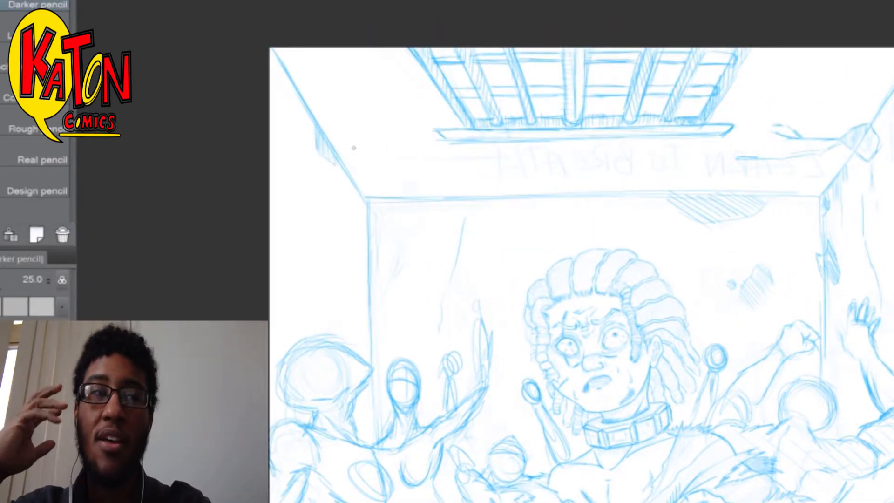
# Add a second chip to the left ceiling edge, and sketch jagged cracks down the left wall and the back wall
pyautogui.moveTo(359, 116); pyautogui.dragTo(383, 210)
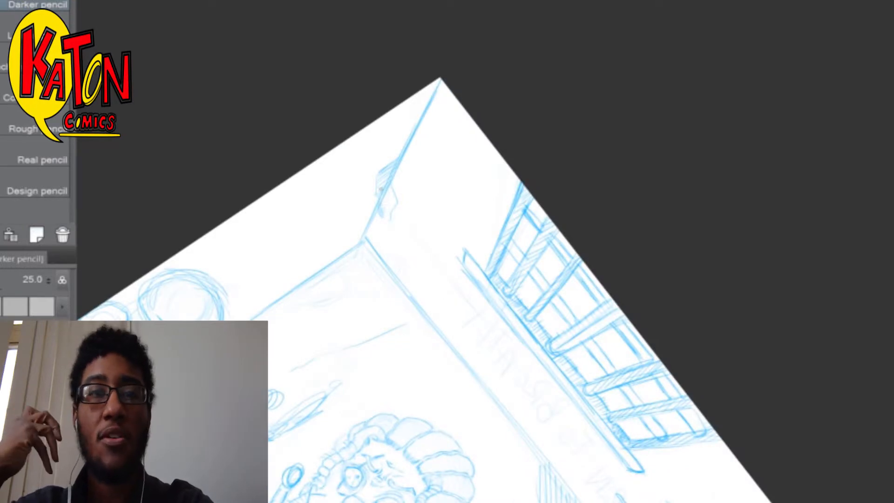
pyautogui.hotkey('ctrl', '@')
pyautogui.moveTo(347, 322)
pyautogui.mouseDown()
pyautogui.moveTo(346, 342)
pyautogui.moveTo(339, 377)
pyautogui.mouseUp()
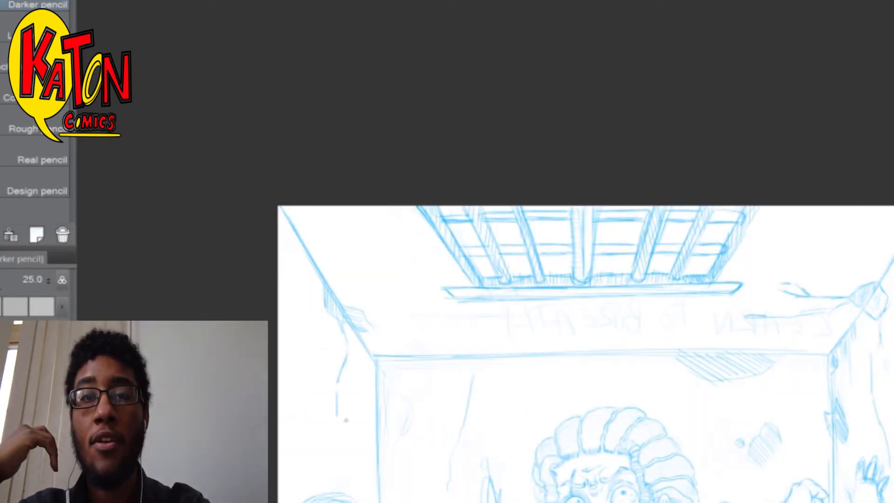
pyautogui.moveTo(346, 420); pyautogui.dragTo(341, 213)
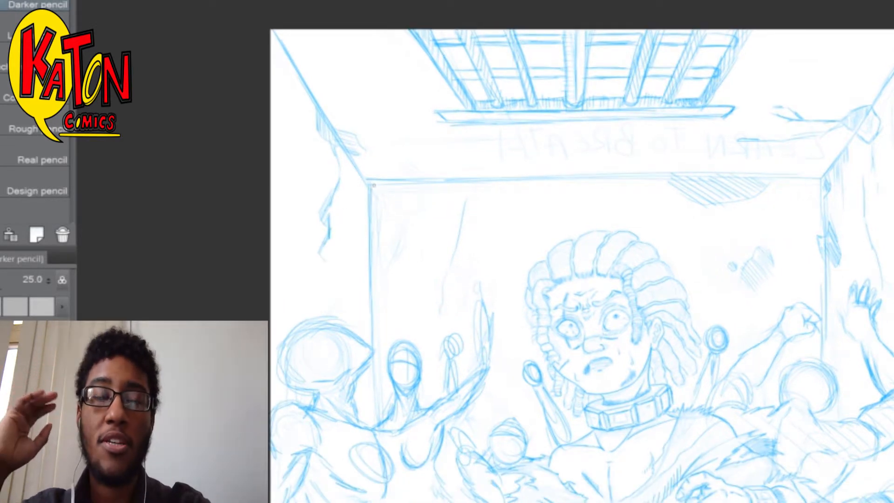
pyautogui.moveTo(443, 275); pyautogui.dragTo(394, 231)
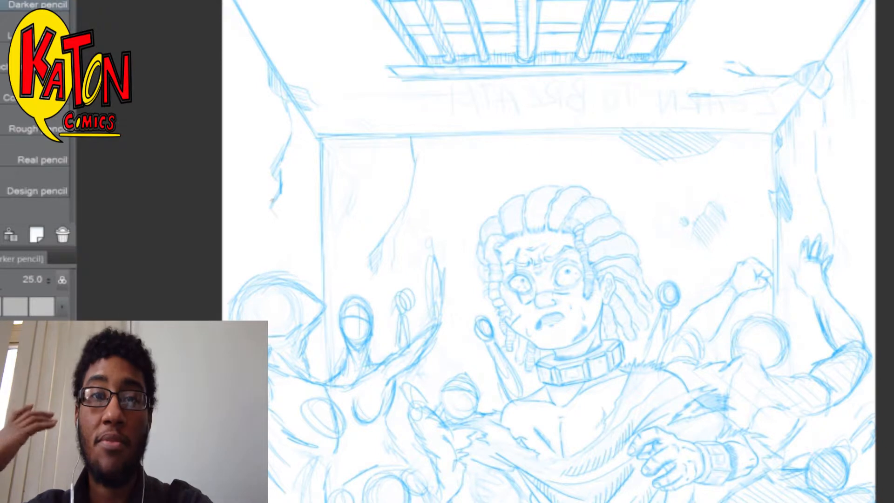
pyautogui.moveTo(402, 120)
pyautogui.mouseDown()
pyautogui.moveTo(365, 93)
pyautogui.moveTo(369, 82)
pyautogui.mouseUp()
pyautogui.hotkey('ctrl', 'z')
pyautogui.moveTo(408, 136); pyautogui.dragTo(392, 118)
pyautogui.hotkey('ctrl', 'z')
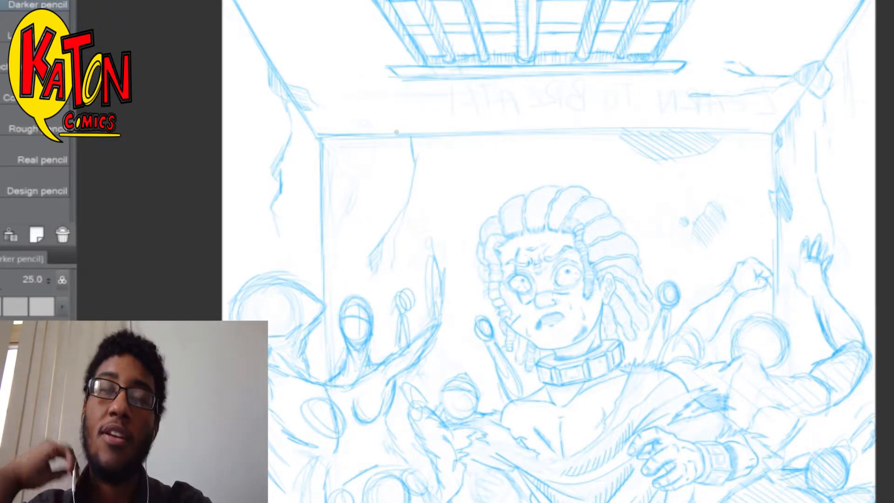
# Sketch a hatched chip where the back-wall crack meets the ceiling and extend a forked crack from it across the ceiling
pyautogui.scroll(-1, 452, 132)
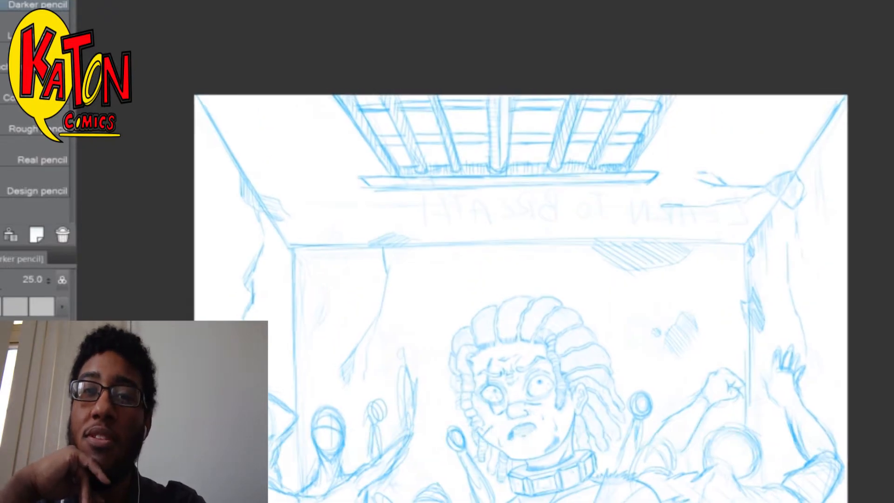
pyautogui.scroll(3, 441, 196)
pyautogui.moveTo(448, 191)
pyautogui.mouseDown()
pyautogui.moveTo(430, 217)
pyautogui.moveTo(368, 244)
pyautogui.mouseUp()
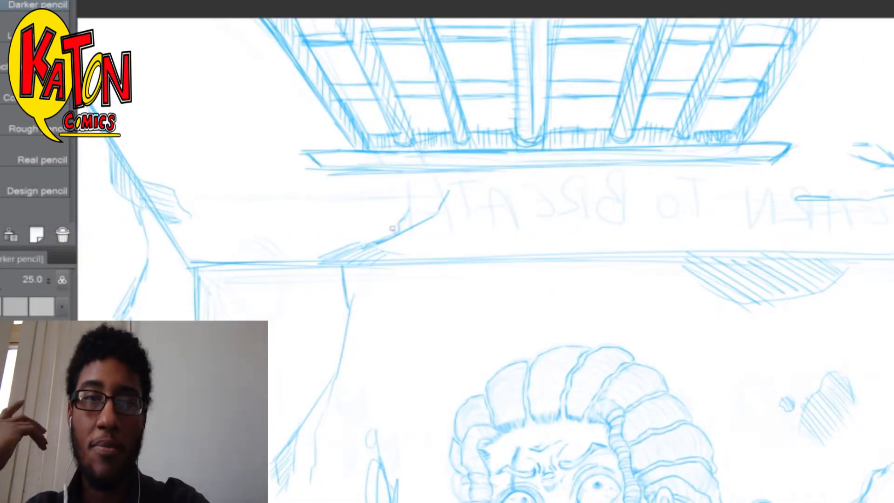
# Draw a hatched diamond-shaped patch on the back wall beside the character's hair, with thin cracks running down from it
pyautogui.scroll(-3, 401, 221)
pyautogui.scroll(2, 401, 220)
pyautogui.moveTo(436, 213)
pyautogui.mouseDown()
pyautogui.moveTo(440, 161)
pyautogui.moveTo(455, 209)
pyautogui.moveTo(431, 173)
pyautogui.moveTo(436, 179)
pyautogui.moveTo(456, 166)
pyautogui.moveTo(439, 170)
pyautogui.moveTo(418, 207)
pyautogui.moveTo(436, 219)
pyautogui.mouseUp()
pyautogui.moveTo(483, 186); pyautogui.dragTo(479, 191)
pyautogui.moveTo(466, 279); pyautogui.dragTo(490, 170)
pyautogui.moveTo(484, 88)
pyautogui.mouseDown()
pyautogui.moveTo(465, 127)
pyautogui.moveTo(461, 215)
pyautogui.moveTo(507, 163)
pyautogui.mouseUp()
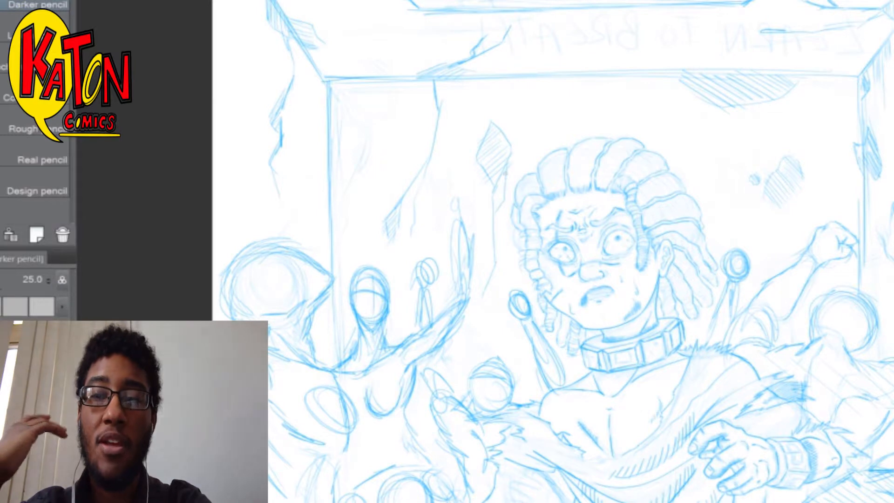
# Draw a crack with a hatched tip from the ceiling edge down the back wall, beside the large hatched patch
pyautogui.moveTo(505, 220); pyautogui.dragTo(373, 151)
pyautogui.moveTo(524, 13); pyautogui.dragTo(524, 49)
pyautogui.moveTo(529, 56); pyautogui.dragTo(557, 103)
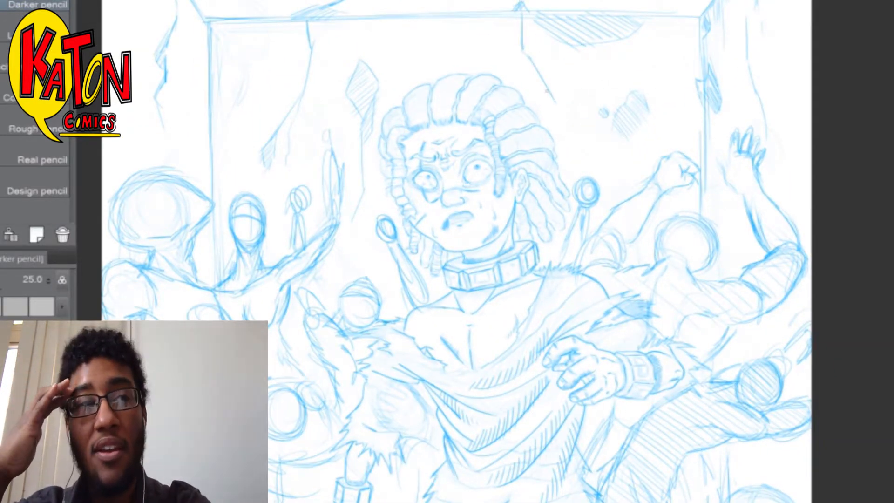
pyautogui.moveTo(546, 85)
pyautogui.mouseDown()
pyautogui.moveTo(567, 115)
pyautogui.moveTo(627, 101)
pyautogui.mouseUp()
# Hatch the front corners of the ceiling on both sides of the grate and the outer part of the left wall
pyautogui.scroll(-2, 575, 128)
pyautogui.scroll(-5, 629, 126)
pyautogui.scroll(5, 530, 112)
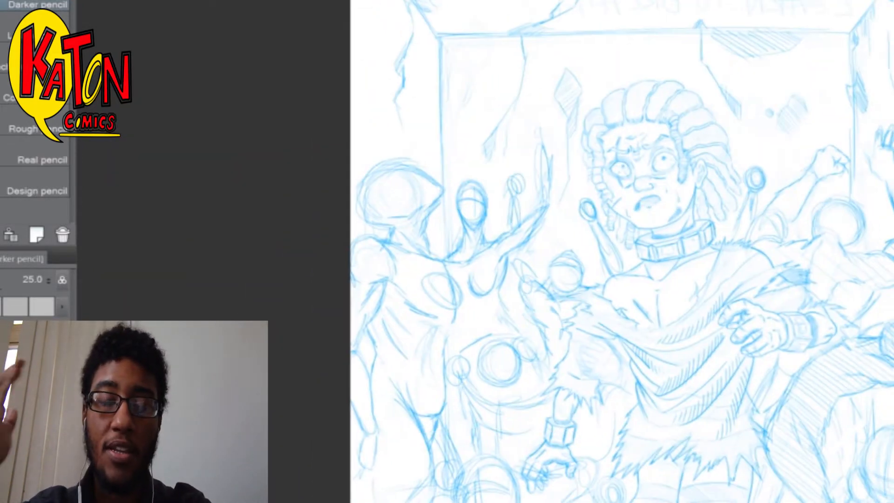
pyautogui.scroll(-3, 373, 154)
pyautogui.moveTo(372, 153)
pyautogui.mouseDown()
pyautogui.moveTo(261, 247)
pyautogui.moveTo(280, 253)
pyautogui.mouseUp()
pyautogui.moveTo(284, 264); pyautogui.dragTo(312, 247)
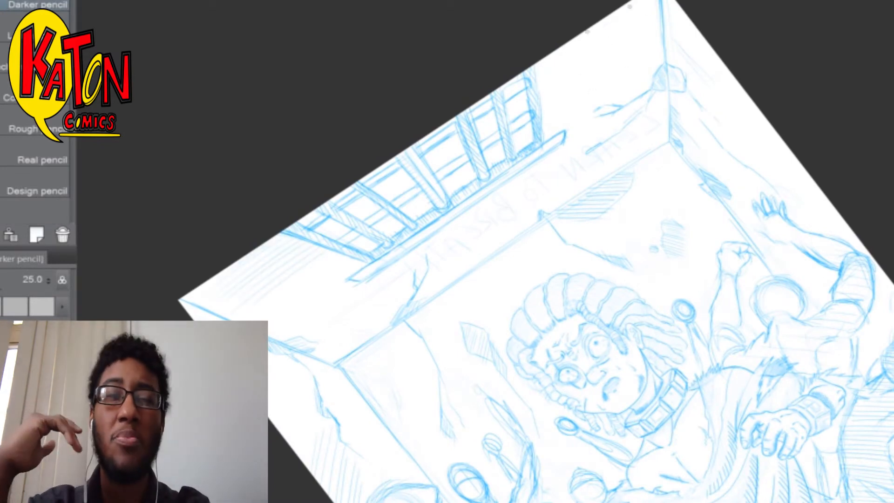
pyautogui.moveTo(582, 80); pyautogui.dragTo(619, 55)
pyautogui.hotkey('ctrl', '@')
# Extend the hatching up the left wall and cross-hatch it down to the large-headed figure
pyautogui.moveTo(228, 280); pyautogui.dragTo(194, 198)
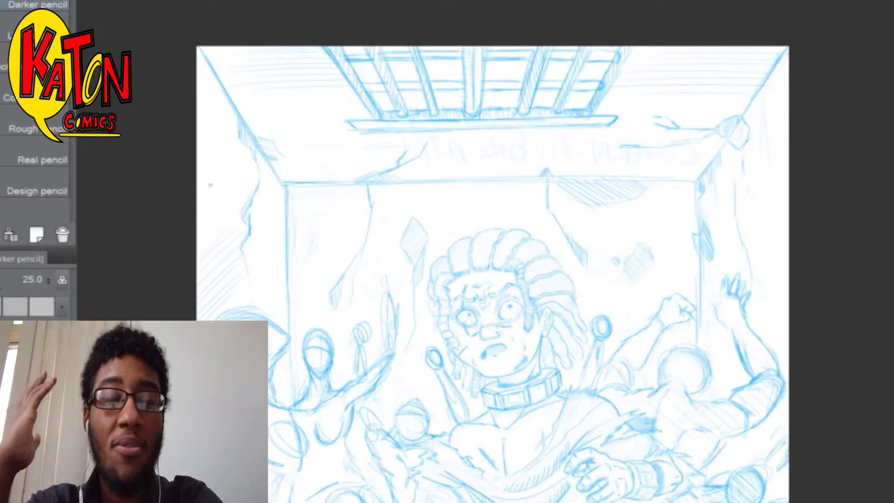
pyautogui.moveTo(266, 357); pyautogui.dragTo(243, 323)
pyautogui.moveTo(229, 275); pyautogui.dragTo(198, 298)
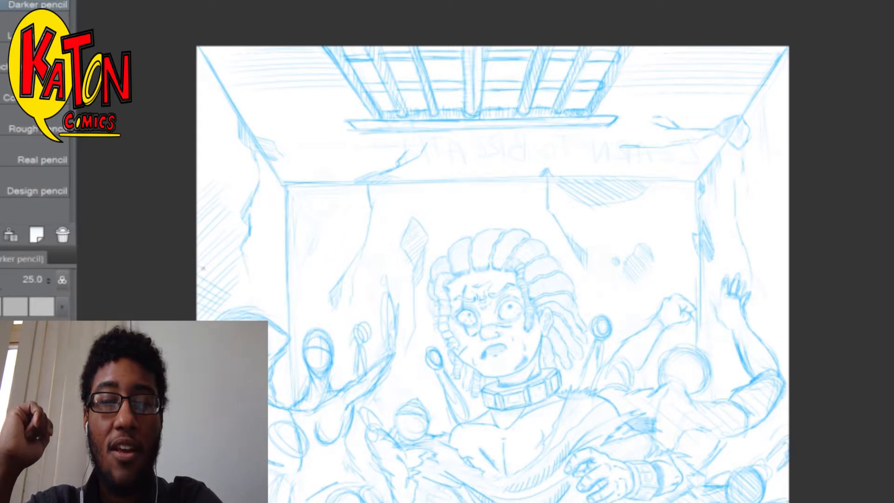
pyautogui.moveTo(223, 256); pyautogui.dragTo(198, 278)
pyautogui.moveTo(221, 170); pyautogui.dragTo(198, 209)
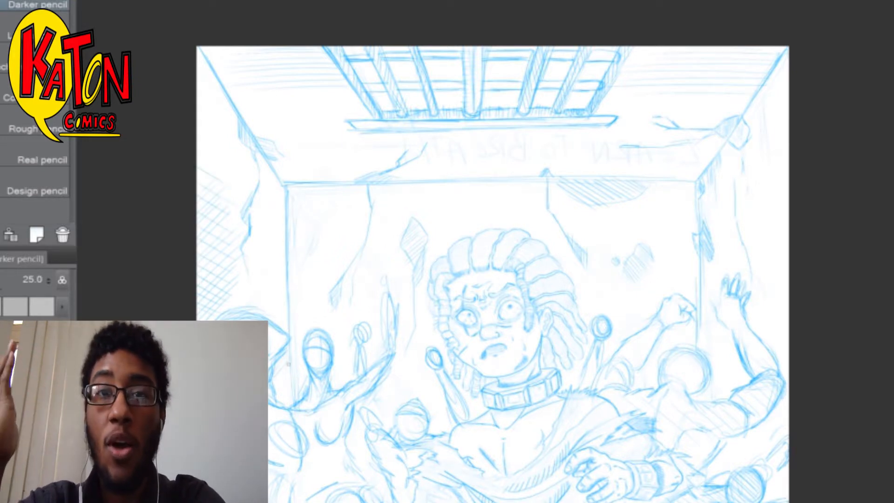
# Cross-hatch the gap between the two figures at the back-wall corner, and flip the canvas horizontally
pyautogui.scroll(-3, 480, 252)
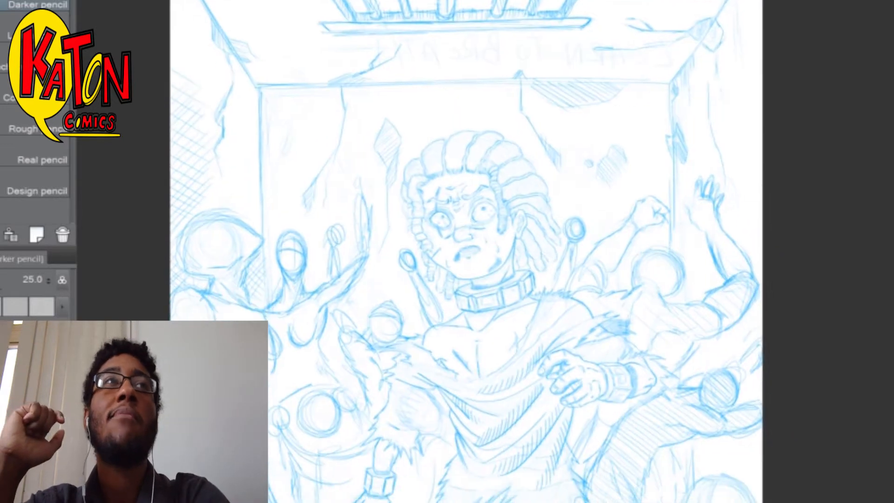
pyautogui.moveTo(479, 252); pyautogui.dragTo(331, 234)
pyautogui.press('h')
pyautogui.moveTo(652, 228); pyautogui.dragTo(397, 250)
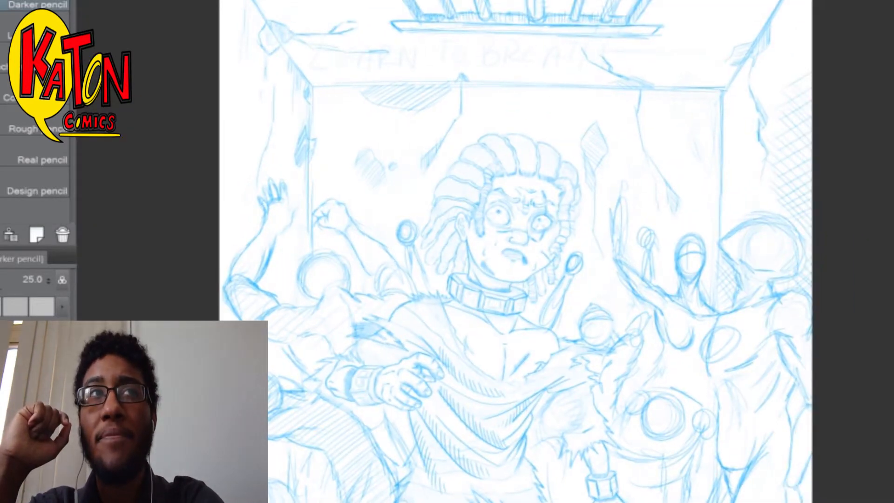
# Hatch the left wall behind the raised arm and cross-hatch the gaps between the crowd figures below it
pyautogui.scroll(-2, 581, 245)
pyautogui.scroll(4, 554, 163)
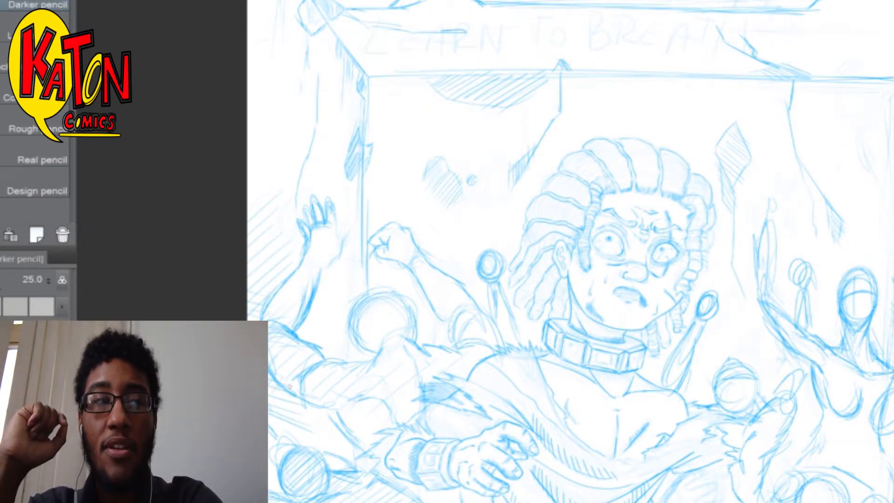
pyautogui.scroll(-4, 624, 261)
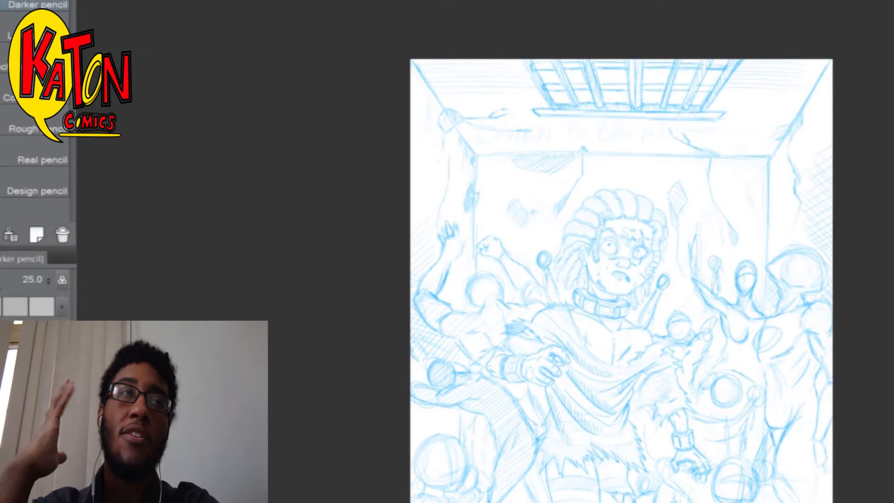
pyautogui.moveTo(624, 279); pyautogui.dragTo(582, 238)
pyautogui.scroll(4, 400, 326)
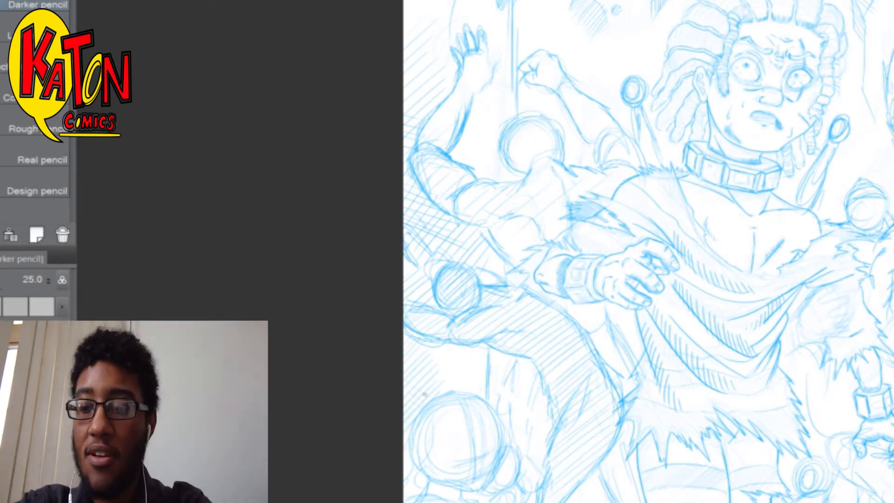
pyautogui.moveTo(492, 355); pyautogui.dragTo(346, 248)
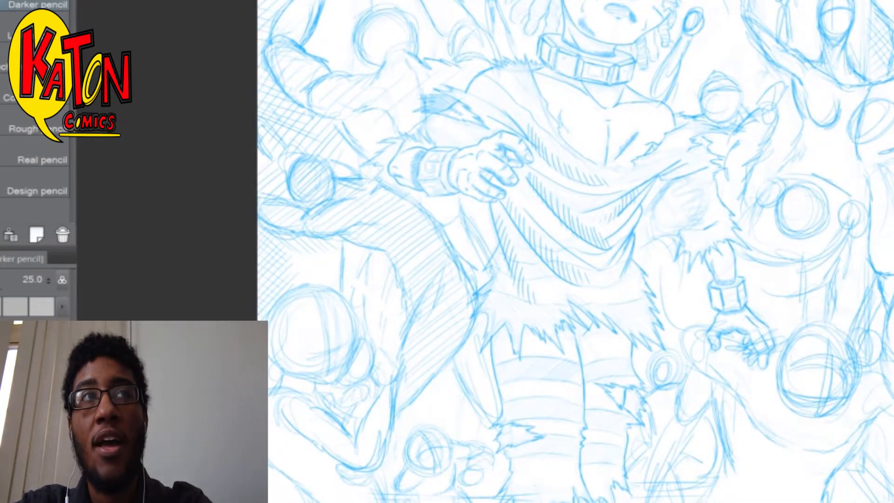
# Cross-hatch the background around the crowd figures in the lower-right corner of the page
pyautogui.scroll(-3, 576, 251)
pyautogui.scroll(3, 575, 251)
pyautogui.moveTo(399, 135)
pyautogui.mouseDown()
pyautogui.moveTo(443, 185)
pyautogui.moveTo(421, 172)
pyautogui.moveTo(438, 168)
pyautogui.mouseUp()
pyautogui.scroll(-3, 446, 143)
pyautogui.scroll(3, 578, 190)
pyautogui.moveTo(561, 345)
pyautogui.mouseDown()
pyautogui.moveTo(536, 409)
pyautogui.moveTo(533, 471)
pyautogui.mouseUp()
pyautogui.moveTo(566, 410); pyautogui.dragTo(541, 386)
pyautogui.scroll(-3, 537, 367)
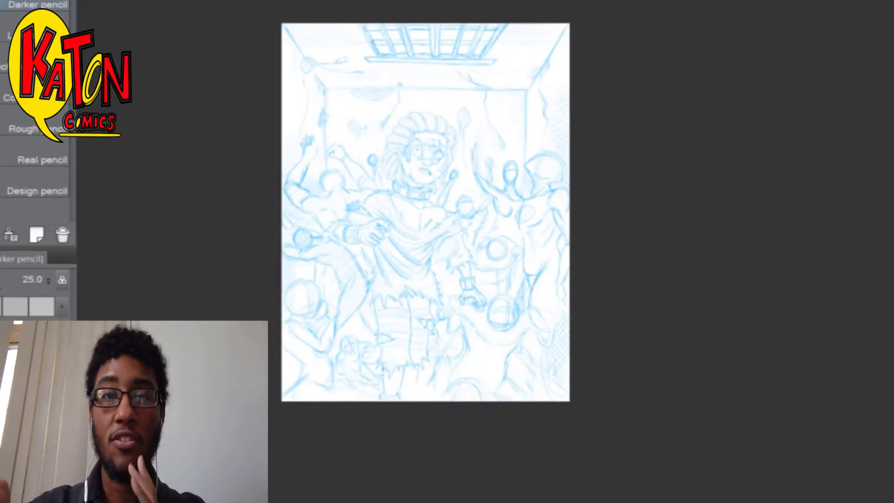
pyautogui.scroll(3, 511, 370)
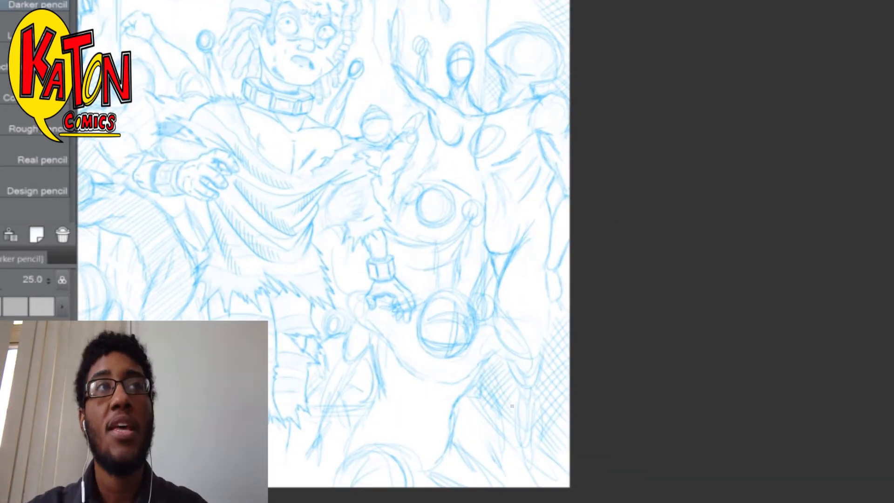
# Cross-hatch the background behind the crowd figures on both sides of the central character's shoulders
pyautogui.scroll(-2, 543, 408)
pyautogui.scroll(-1, 544, 408)
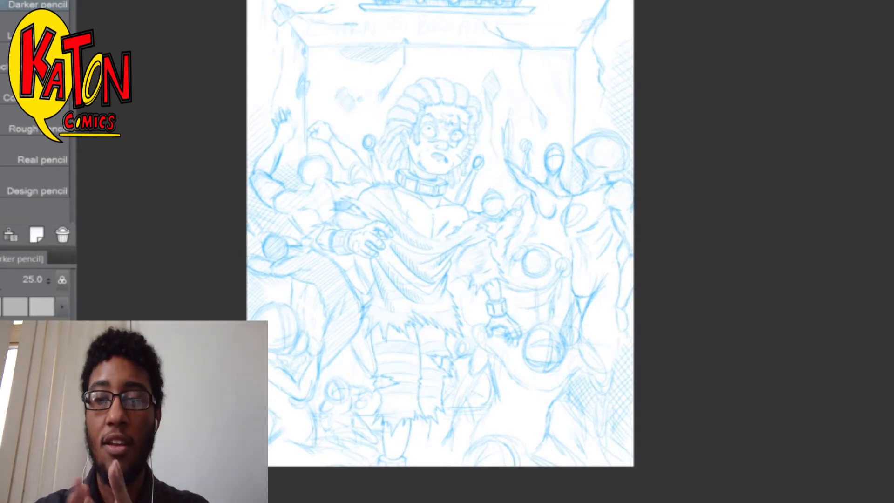
pyautogui.scroll(1, 505, 256)
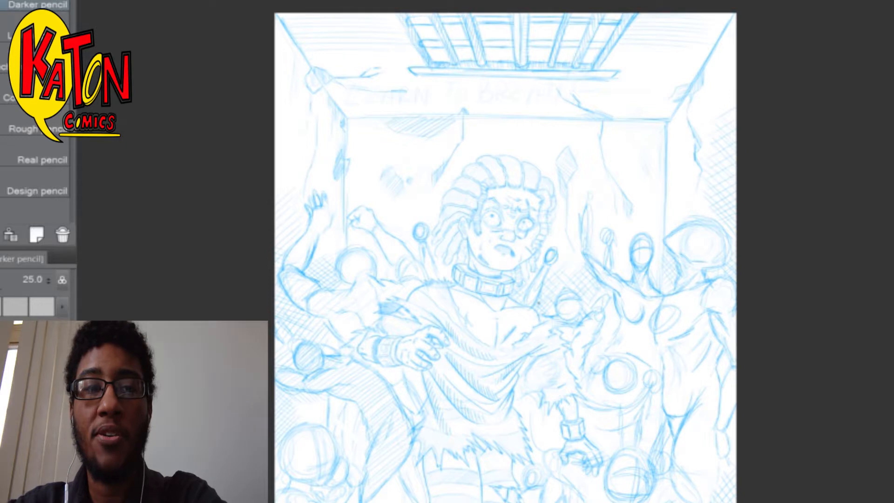
# Cross-hatch the ceiling shading on both sides of the grate, flipping the canvas to work on each corner
pyautogui.moveTo(539, 303); pyautogui.dragTo(509, 440)
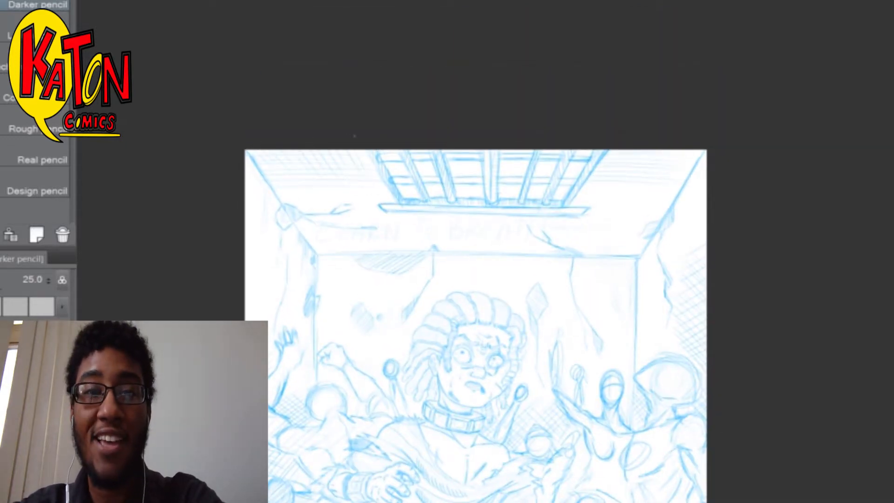
pyautogui.moveTo(369, 163); pyautogui.dragTo(341, 274)
pyautogui.hotkey('ctrl', 'alt', '0')
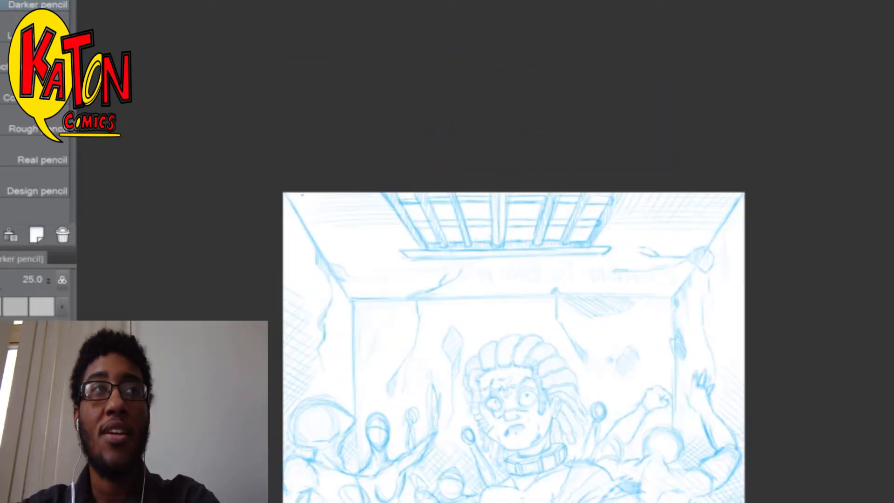
pyautogui.moveTo(512, 326); pyautogui.dragTo(480, 219)
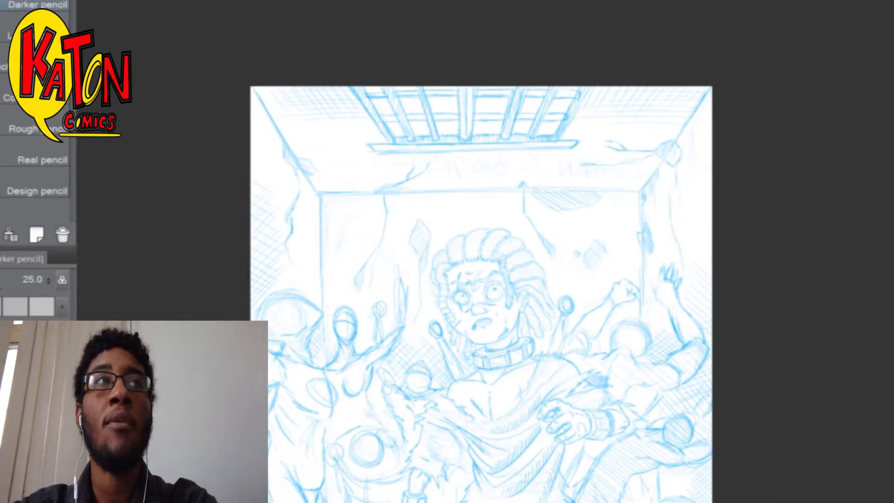
pyautogui.press('h')
# Add a cross-hatched shadow strip on the ceiling beneath the ledge of the barred grate
pyautogui.moveTo(513, 326); pyautogui.dragTo(499, 232)
pyautogui.moveTo(499, 279); pyautogui.dragTo(527, 233)
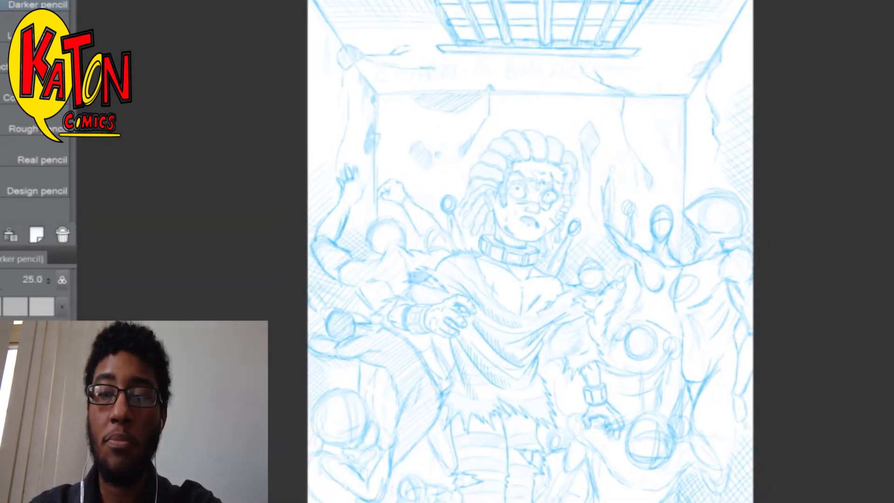
pyautogui.moveTo(533, 27); pyautogui.dragTo(485, 164)
pyautogui.scroll(1, 484, 164)
pyautogui.moveTo(343, 119); pyautogui.dragTo(366, 163)
pyautogui.moveTo(373, 186)
pyautogui.mouseDown()
pyautogui.moveTo(356, 286)
pyautogui.moveTo(419, 263)
pyautogui.moveTo(554, 179)
pyautogui.mouseUp()
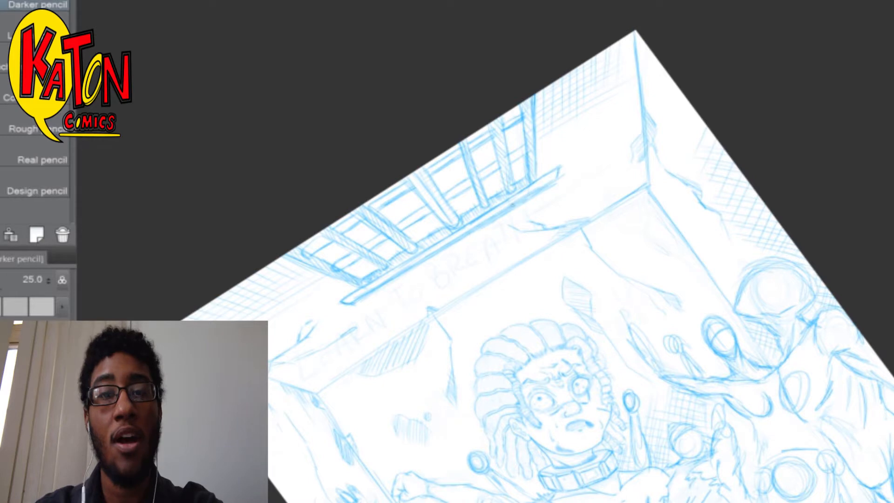
pyautogui.hotkey('ctrl', '@')
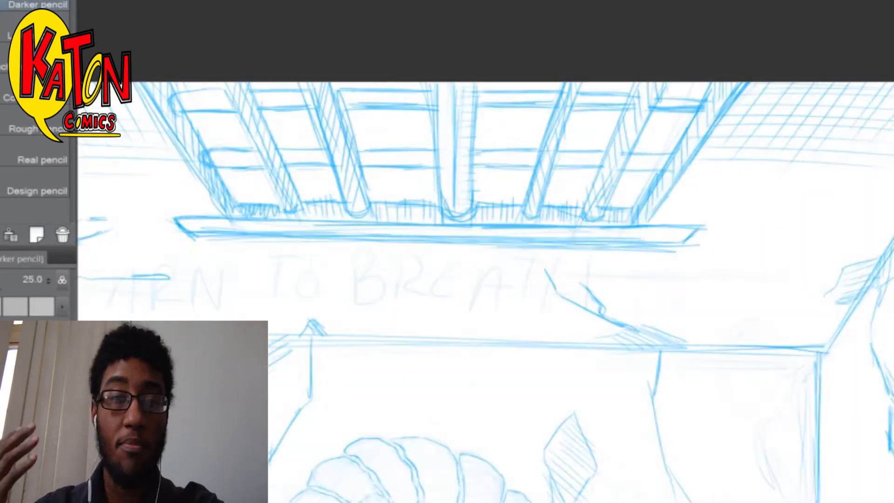
pyautogui.moveTo(316, 244); pyautogui.dragTo(513, 250)
pyautogui.moveTo(320, 243); pyautogui.dragTo(339, 277)
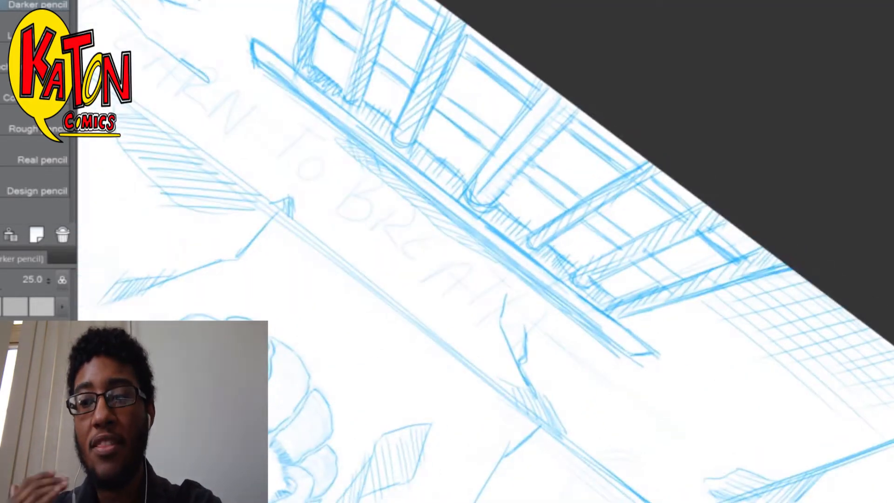
pyautogui.moveTo(331, 262); pyautogui.dragTo(374, 157)
pyautogui.moveTo(403, 197); pyautogui.dragTo(474, 254)
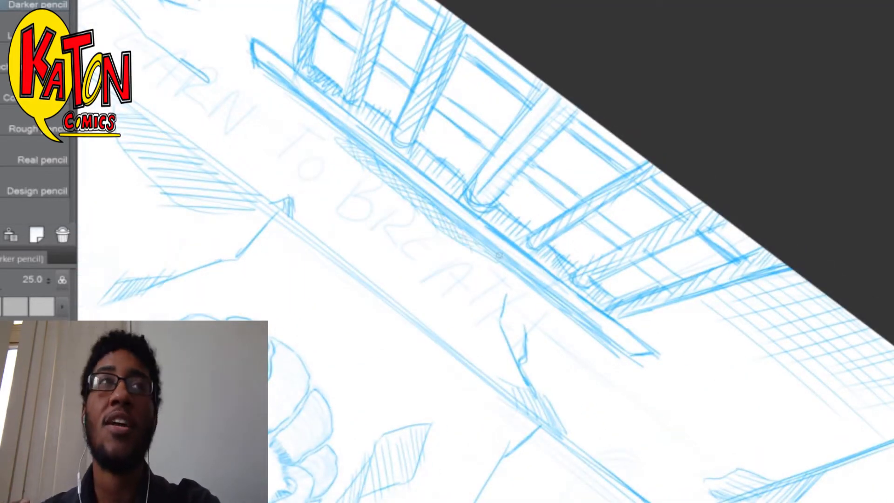
# Draw a short V-shaped crack in the ceiling beneath the grate's ledge
pyautogui.scroll(-3, 499, 255)
pyautogui.moveTo(565, 146); pyautogui.dragTo(617, 105)
pyautogui.moveTo(395, 132); pyautogui.dragTo(424, 157)
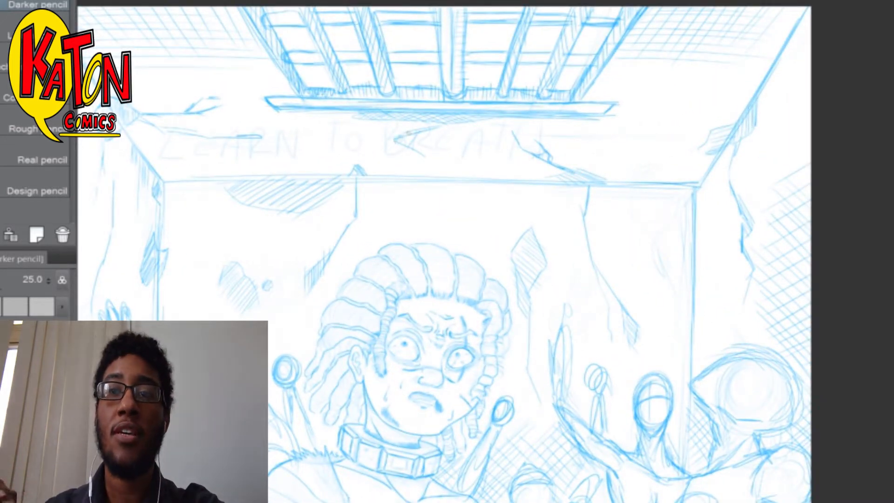
pyautogui.scroll(-3, 488, 179)
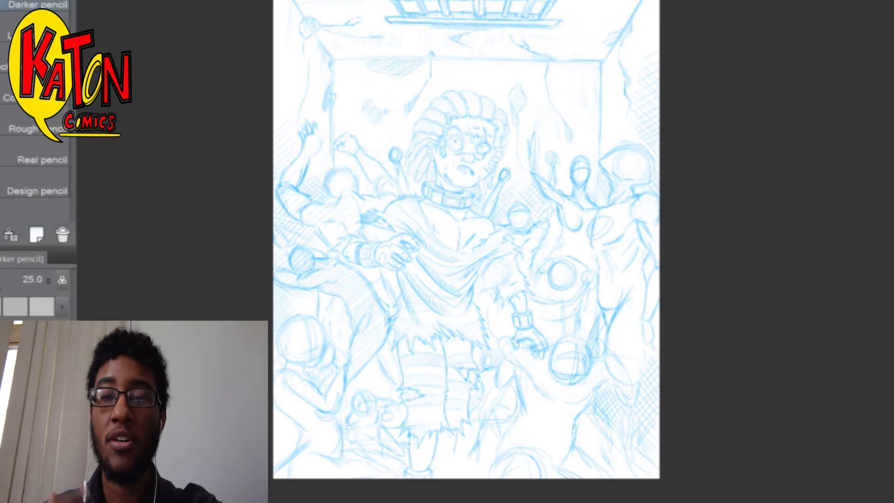
# Erase the rough construction lines of the figure with raised arms near the page's left edge and redraw its head outline
pyautogui.scroll(4, 279, 173)
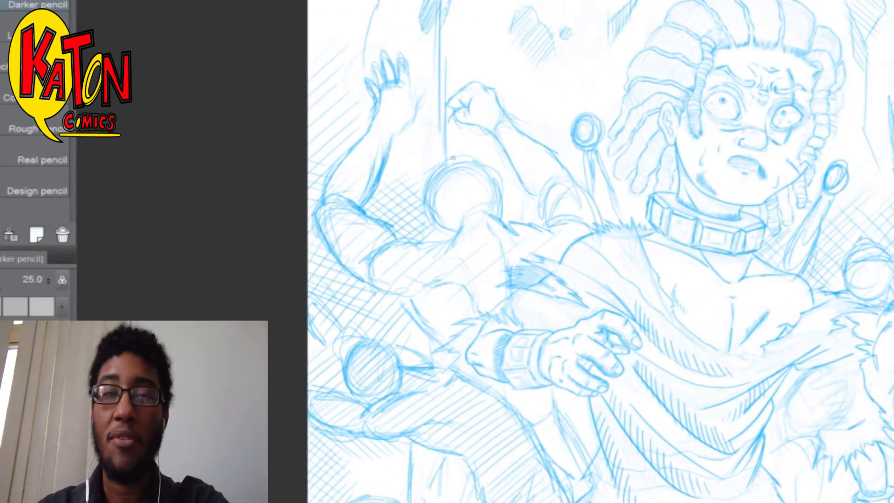
pyautogui.moveTo(439, 200)
pyautogui.mouseDown()
pyautogui.moveTo(475, 180)
pyautogui.moveTo(462, 111)
pyautogui.moveTo(396, 86)
pyautogui.mouseUp()
pyautogui.scroll(2, 479, 299)
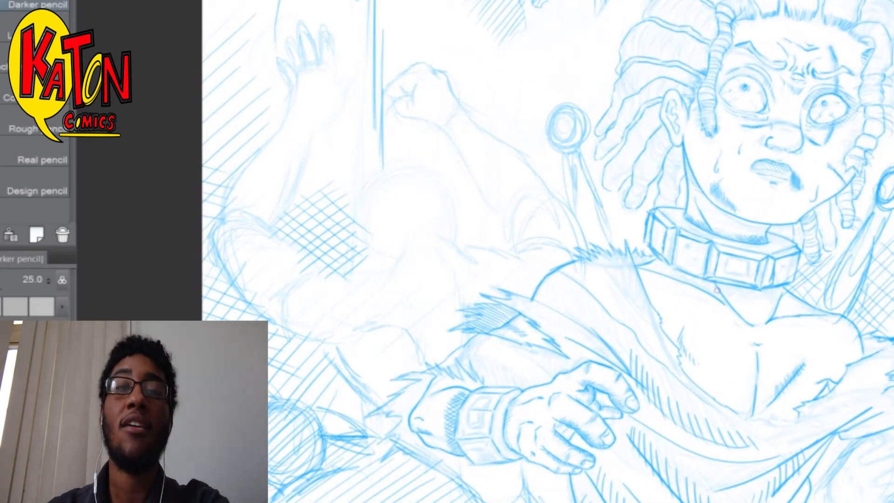
pyautogui.moveTo(361, 239)
pyautogui.mouseDown()
pyautogui.moveTo(418, 167)
pyautogui.moveTo(461, 234)
pyautogui.mouseUp()
pyautogui.moveTo(362, 218)
pyautogui.mouseDown()
pyautogui.moveTo(368, 198)
pyautogui.moveTo(395, 181)
pyautogui.mouseUp()
pyautogui.press('e')
pyautogui.moveTo(369, 230); pyautogui.dragTo(355, 140)
pyautogui.press('p')
pyautogui.moveTo(368, 176)
pyautogui.mouseDown()
pyautogui.moveTo(347, 198)
pyautogui.moveTo(386, 165)
pyautogui.mouseUp()
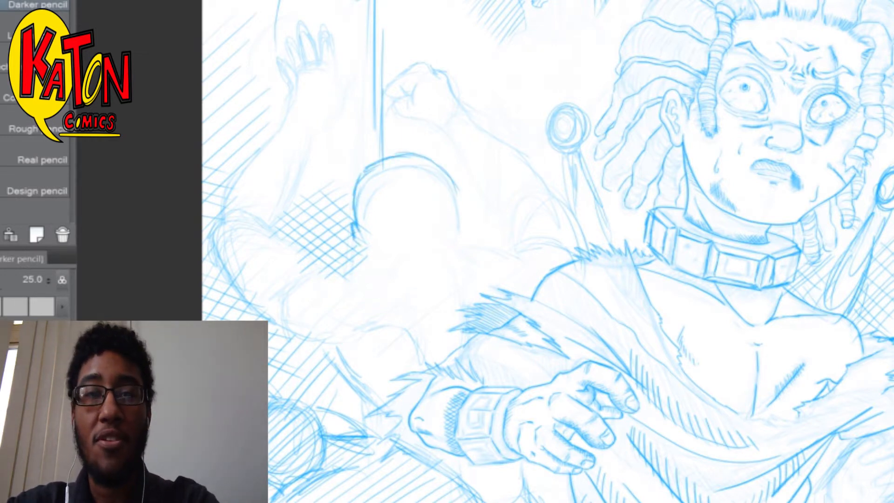
# Add ears and a curved inner hairline to the left figure's head and hatch its inside, checking it with the canvas flipped
pyautogui.press('h')
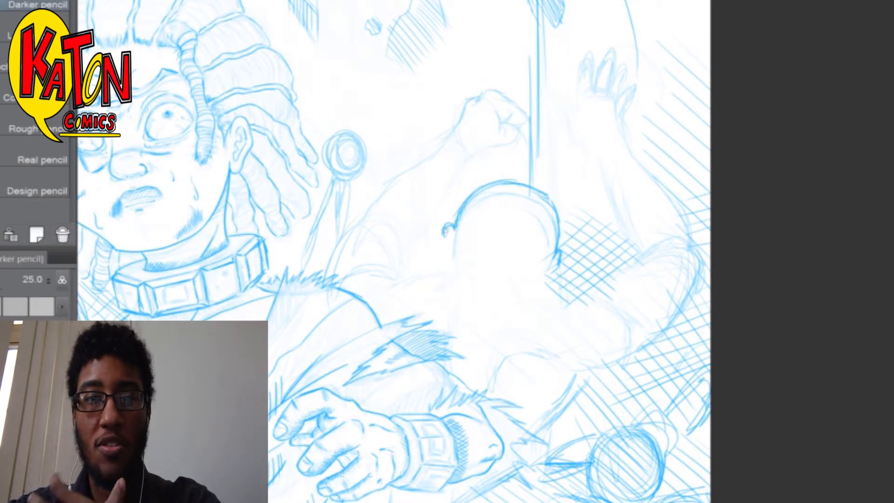
pyautogui.moveTo(552, 191)
pyautogui.mouseDown()
pyautogui.moveTo(461, 192)
pyautogui.moveTo(493, 261)
pyautogui.moveTo(402, 239)
pyautogui.moveTo(380, 301)
pyautogui.moveTo(447, 238)
pyautogui.mouseUp()
pyautogui.moveTo(401, 321); pyautogui.dragTo(479, 270)
pyautogui.moveTo(433, 331)
pyautogui.mouseDown()
pyautogui.moveTo(496, 280)
pyautogui.moveTo(441, 259)
pyautogui.mouseUp()
pyautogui.hotkey('ctrl', '@')
pyautogui.press('h')
# Redraw the left figure's neck as a rounded line rising into the head, replacing the first neck stroke
pyautogui.moveTo(421, 269); pyautogui.dragTo(464, 309)
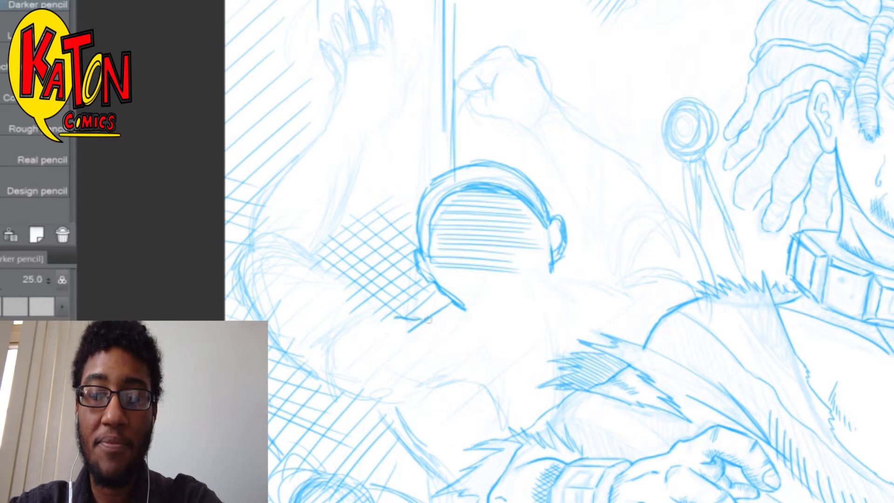
pyautogui.hotkey('ctrl', 'z')
pyautogui.moveTo(442, 295); pyautogui.dragTo(496, 285)
pyautogui.moveTo(463, 310); pyautogui.dragTo(519, 280)
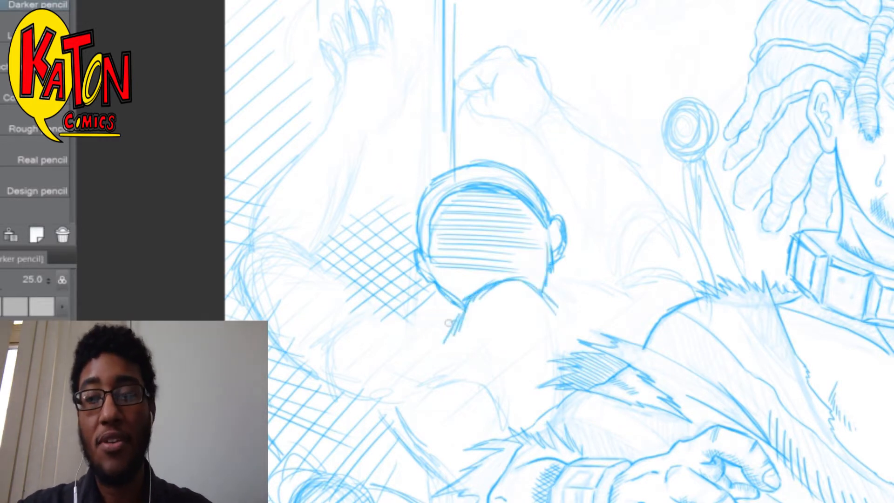
pyautogui.moveTo(540, 296); pyautogui.dragTo(624, 310)
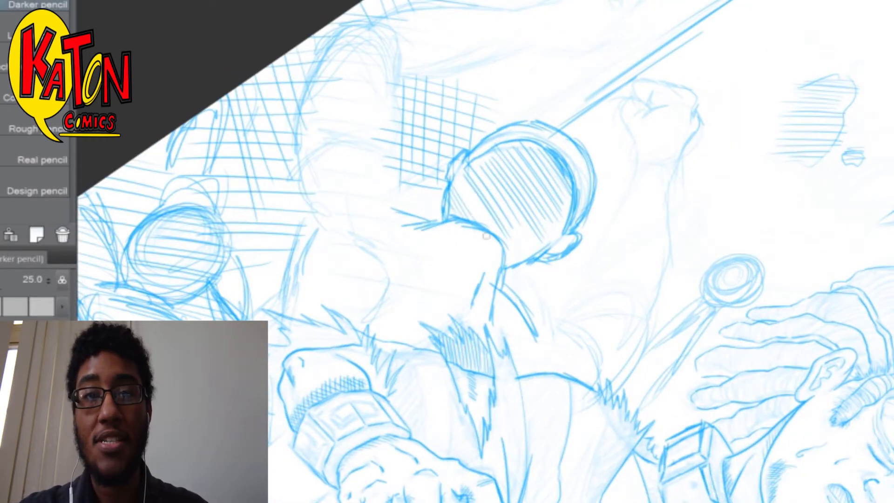
# Thicken the hatching inside the left figure's head, rotating the canvas to follow the stroke direction
pyautogui.moveTo(461, 173)
pyautogui.mouseDown()
pyautogui.moveTo(489, 222)
pyautogui.moveTo(524, 249)
pyautogui.mouseUp()
pyautogui.moveTo(535, 203); pyautogui.dragTo(565, 250)
pyautogui.moveTo(553, 188); pyautogui.dragTo(567, 226)
pyautogui.moveTo(512, 244); pyautogui.dragTo(535, 252)
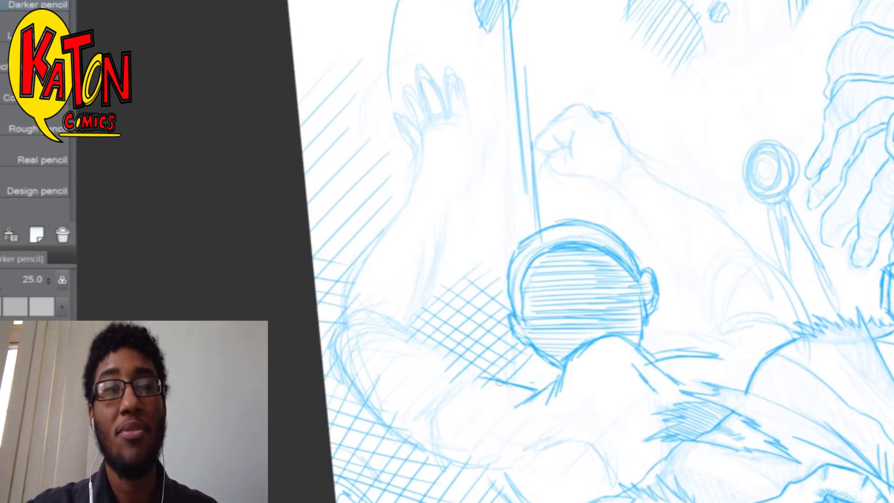
# Draw the left figure's shoulder lines on both sides of the neck and hatch the upper back below the head
pyautogui.moveTo(445, 395)
pyautogui.mouseDown()
pyautogui.moveTo(536, 385)
pyautogui.moveTo(505, 414)
pyautogui.mouseUp()
pyautogui.moveTo(694, 355); pyautogui.dragTo(744, 322)
pyautogui.moveTo(455, 395); pyautogui.dragTo(480, 381)
pyautogui.moveTo(435, 416); pyautogui.dragTo(465, 384)
pyautogui.moveTo(450, 406)
pyautogui.mouseDown()
pyautogui.moveTo(509, 397)
pyautogui.moveTo(626, 339)
pyautogui.mouseUp()
pyautogui.moveTo(554, 403); pyautogui.dragTo(624, 351)
# Outline both raised arms of the left figure with darker contour lines
pyautogui.moveTo(466, 374)
pyautogui.mouseDown()
pyautogui.moveTo(376, 328)
pyautogui.moveTo(429, 292)
pyautogui.moveTo(457, 170)
pyautogui.moveTo(412, 193)
pyautogui.moveTo(370, 243)
pyautogui.mouseUp()
pyautogui.moveTo(352, 275); pyautogui.dragTo(87, 279)
pyautogui.moveTo(355, 193)
pyautogui.mouseDown()
pyautogui.moveTo(417, 286)
pyautogui.moveTo(443, 302)
pyautogui.mouseUp()
pyautogui.moveTo(368, 156); pyautogui.dragTo(482, 252)
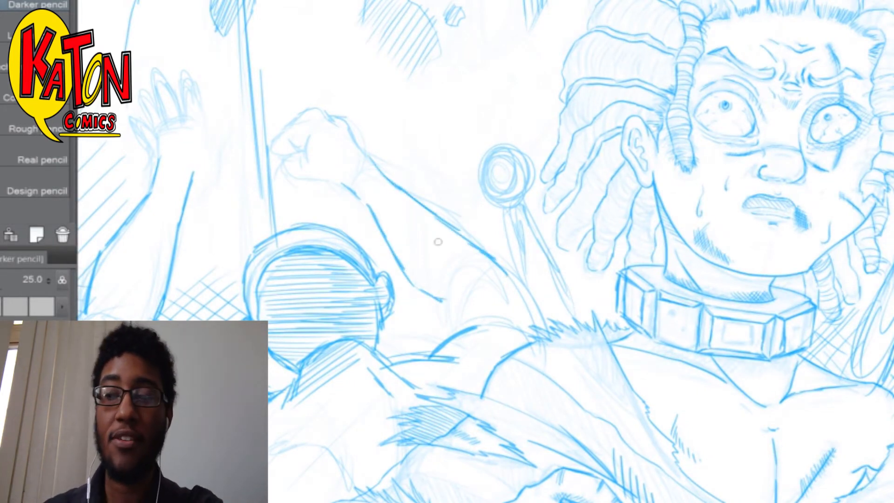
# Erase the elbow and upper-arm lines of the left figure's clenched-fist arm and redraw the arm's inner contour
pyautogui.press('e')
pyautogui.moveTo(370, 198); pyautogui.dragTo(419, 298)
pyautogui.moveTo(503, 272); pyautogui.dragTo(452, 235)
pyautogui.press('p')
pyautogui.moveTo(431, 302); pyautogui.dragTo(448, 333)
pyautogui.moveTo(425, 287); pyautogui.dragTo(442, 329)
pyautogui.moveTo(399, 247); pyautogui.dragTo(429, 280)
pyautogui.press('e')
pyautogui.moveTo(454, 253); pyautogui.dragTo(430, 263)
pyautogui.press('p')
pyautogui.moveTo(372, 209); pyautogui.dragTo(407, 262)
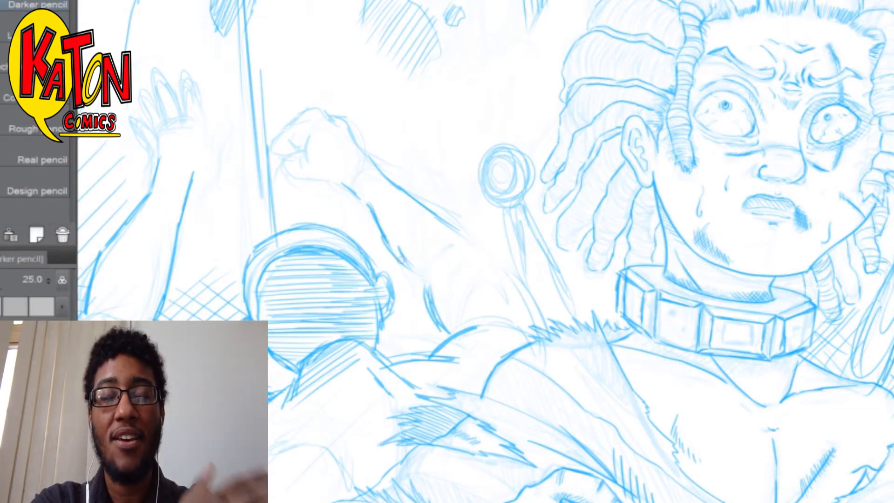
# Complete the outer contour of the clenched-fist arm and hatch a shadow patch on its upper arm
pyautogui.moveTo(486, 262); pyautogui.dragTo(527, 345)
pyautogui.moveTo(489, 305); pyautogui.dragTo(462, 272)
pyautogui.moveTo(433, 303); pyautogui.dragTo(471, 275)
pyautogui.moveTo(437, 316)
pyautogui.mouseDown()
pyautogui.moveTo(484, 282)
pyautogui.moveTo(499, 286)
pyautogui.mouseUp()
pyautogui.scroll(-3, 545, 241)
pyautogui.scroll(2, 542, 326)
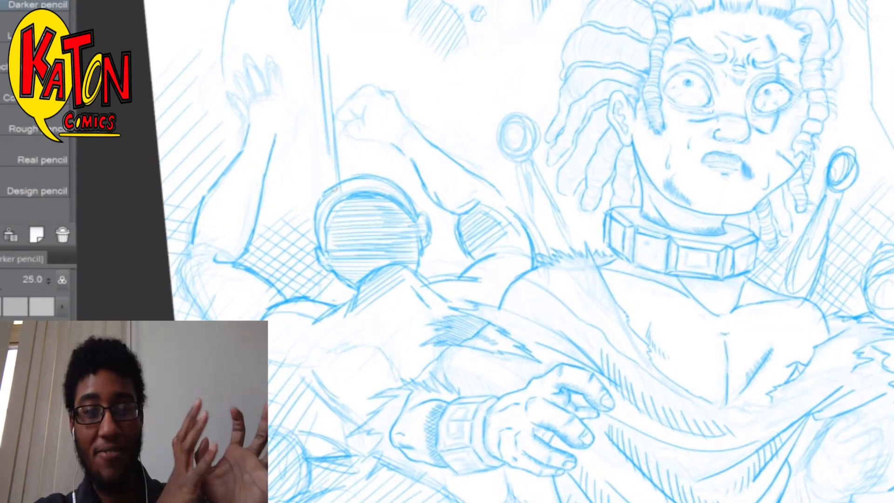
# Draw the nose, lips, chin and jaw in profile on the large head at the page's right edge
pyautogui.moveTo(401, 373); pyautogui.dragTo(372, 183)
pyautogui.scroll(-3, 375, 182)
pyautogui.scroll(3, 395, 28)
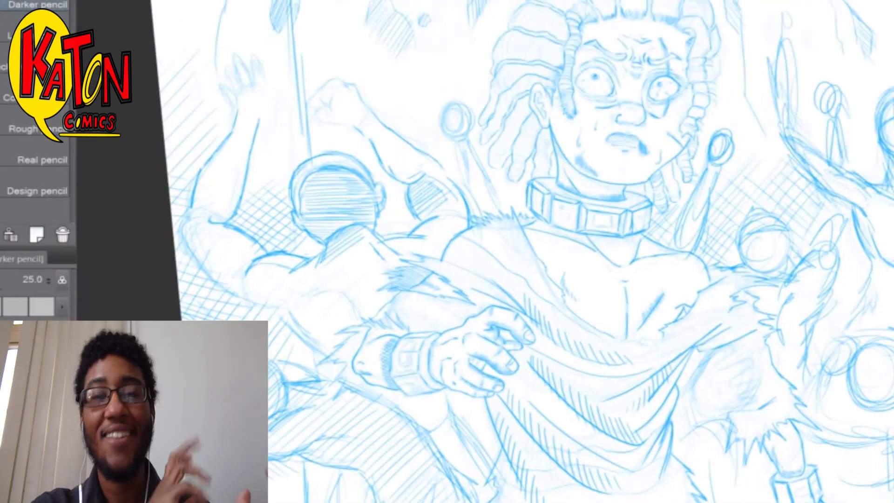
pyautogui.scroll(-4, 484, 252)
pyautogui.moveTo(503, 140); pyautogui.dragTo(452, 219)
pyautogui.scroll(2, 466, 233)
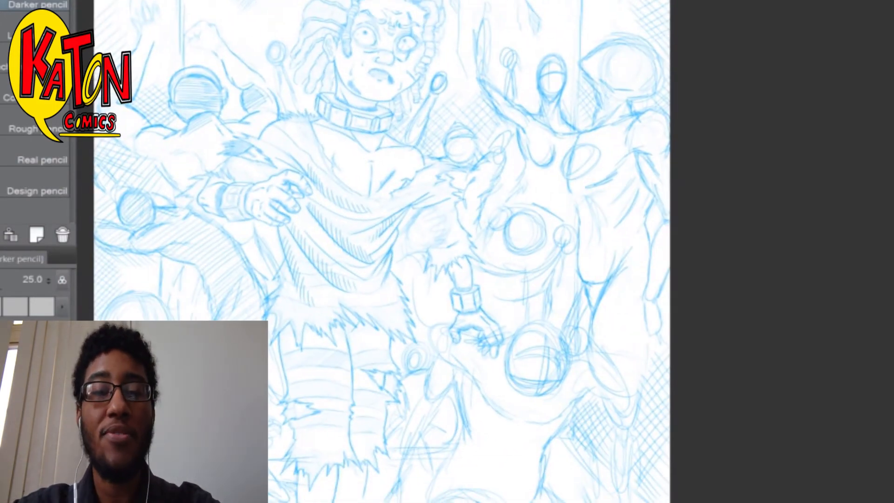
pyautogui.moveTo(512, 186); pyautogui.dragTo(442, 140)
pyautogui.scroll(3, 470, 223)
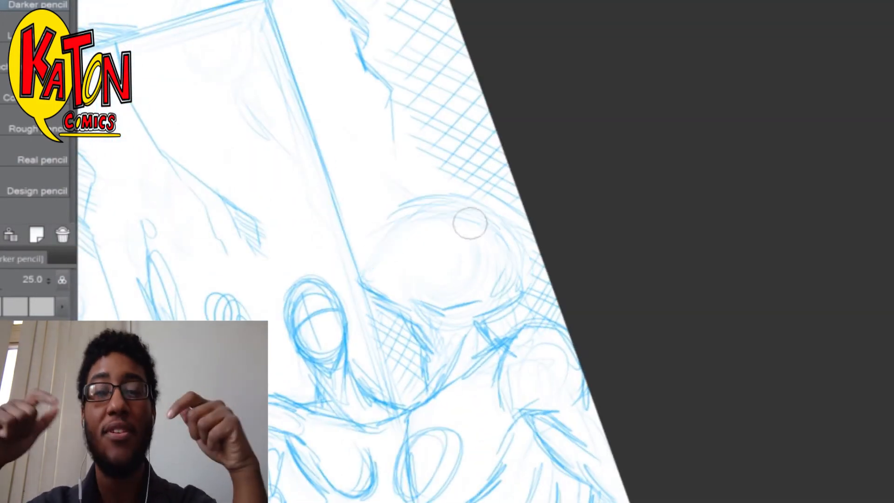
pyautogui.scroll(2, 469, 223)
pyautogui.moveTo(398, 199); pyautogui.dragTo(352, 220)
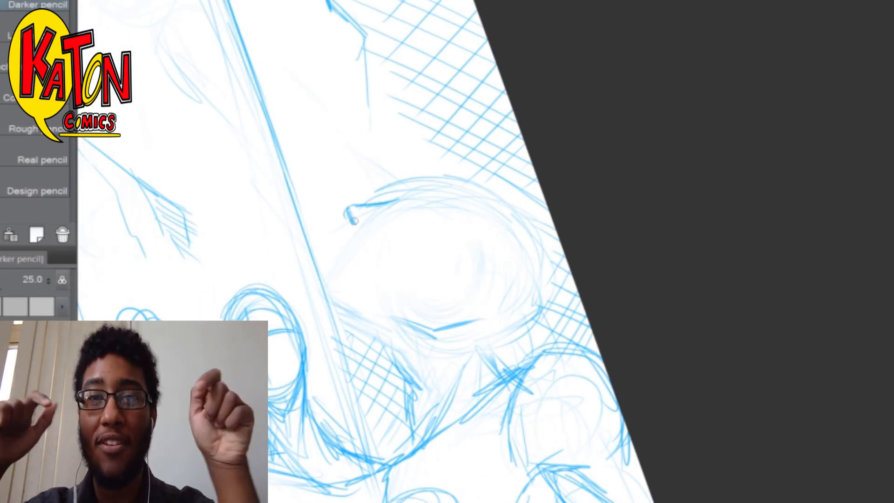
pyautogui.moveTo(352, 221); pyautogui.dragTo(331, 257)
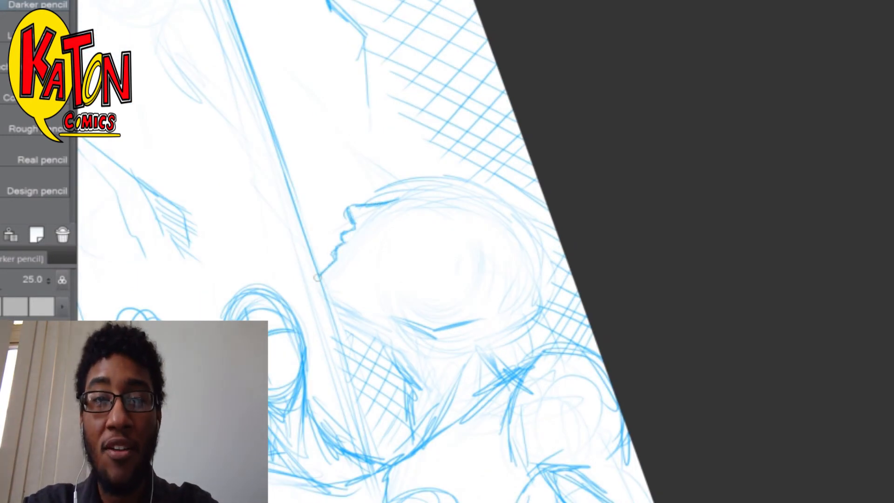
pyautogui.moveTo(313, 292); pyautogui.dragTo(382, 320)
# Draw the profile head's hair outline, ear and jaw corner, and clean up and redraw its neck lines
pyautogui.moveTo(400, 197)
pyautogui.mouseDown()
pyautogui.moveTo(422, 176)
pyautogui.moveTo(540, 191)
pyautogui.mouseUp()
pyautogui.moveTo(407, 183); pyautogui.dragTo(511, 161)
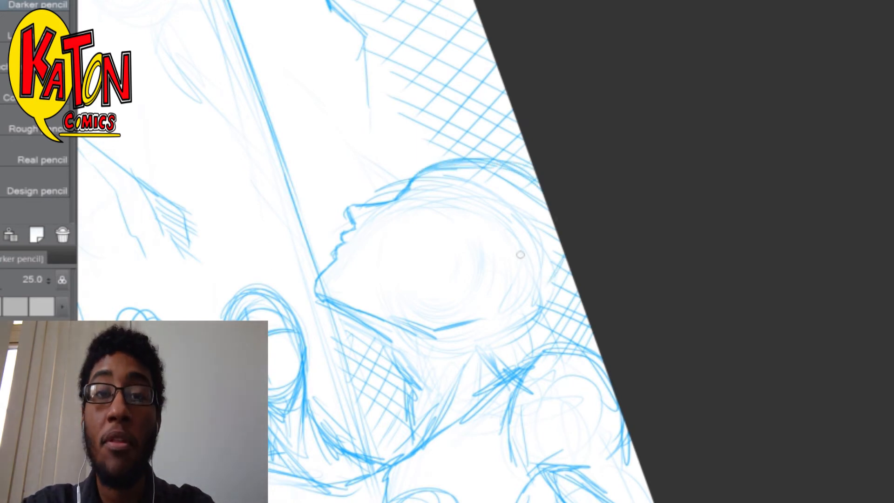
pyautogui.hotkey('ctrl', 'z')
pyautogui.hotkey('ctrl', 'z')
pyautogui.hotkey('ctrl', 'z')
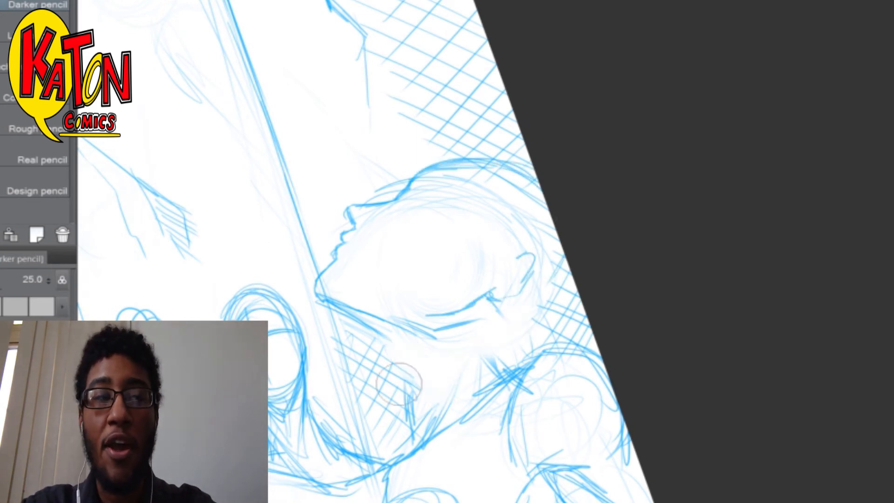
pyautogui.moveTo(386, 345); pyautogui.dragTo(417, 396)
pyautogui.moveTo(430, 356); pyautogui.dragTo(412, 434)
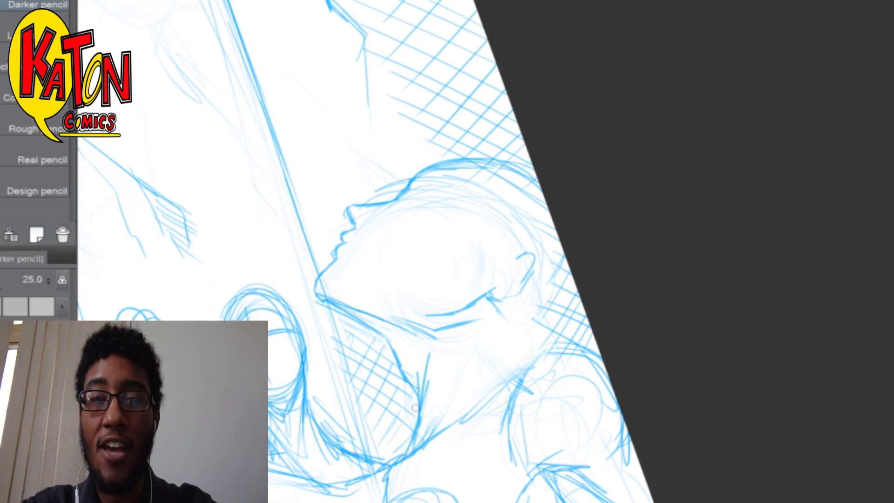
pyautogui.moveTo(395, 214); pyautogui.dragTo(422, 188)
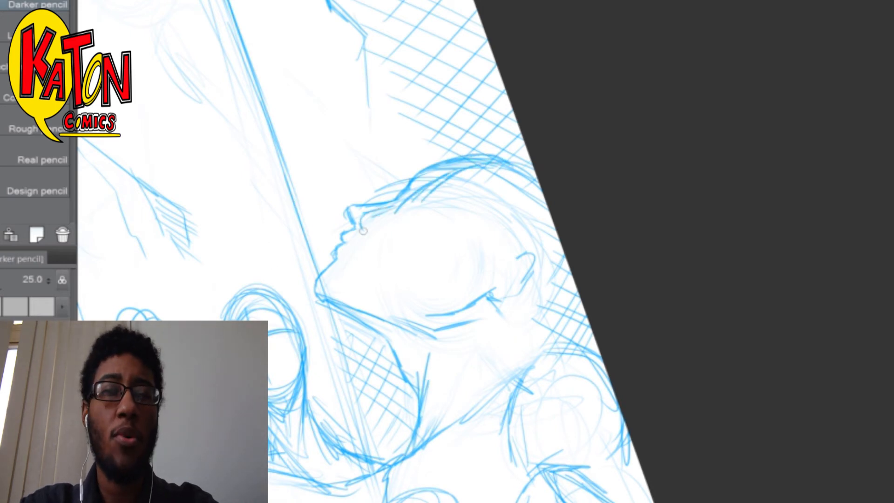
# Fill the profile head's face with parallel hatching from the nose back to the ear
pyautogui.moveTo(358, 225); pyautogui.dragTo(347, 245)
pyautogui.moveTo(332, 282)
pyautogui.mouseDown()
pyautogui.moveTo(323, 296)
pyautogui.moveTo(382, 319)
pyautogui.mouseUp()
pyautogui.moveTo(373, 242); pyautogui.dragTo(433, 316)
pyautogui.moveTo(400, 210); pyautogui.dragTo(470, 293)
pyautogui.moveTo(471, 186); pyautogui.dragTo(534, 243)
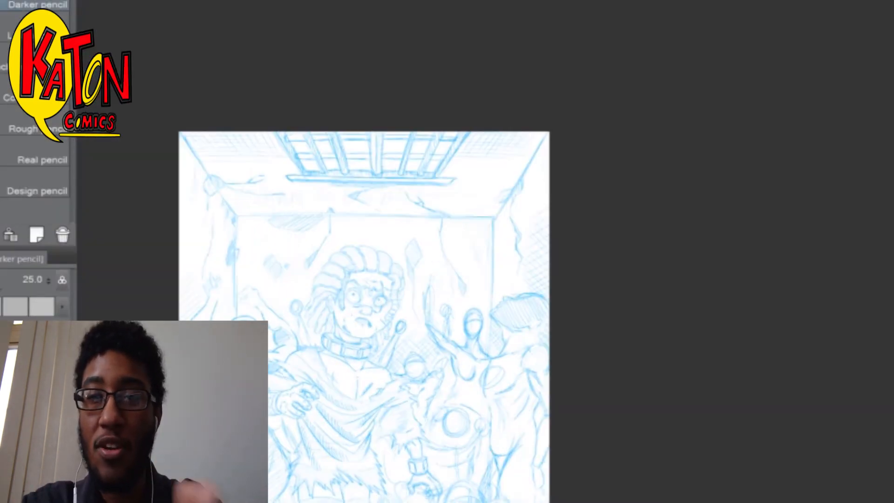
# Hatch the neck and upper shoulder of the figure with the profile head
pyautogui.scroll(3, 445, 438)
pyautogui.moveTo(506, 205); pyautogui.dragTo(380, 174)
pyautogui.moveTo(442, 163)
pyautogui.mouseDown()
pyautogui.moveTo(369, 207)
pyautogui.moveTo(368, 229)
pyautogui.mouseUp()
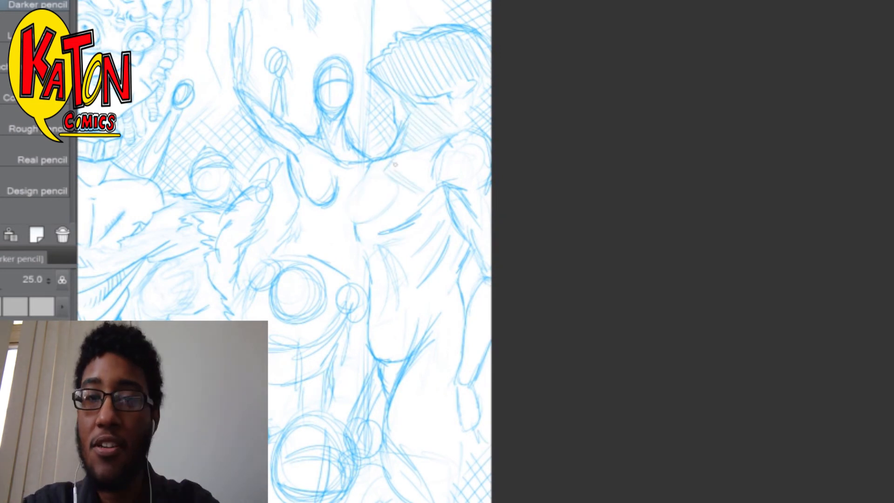
pyautogui.scroll(-5, 425, 157)
pyautogui.hotkey('ctrl', '0')
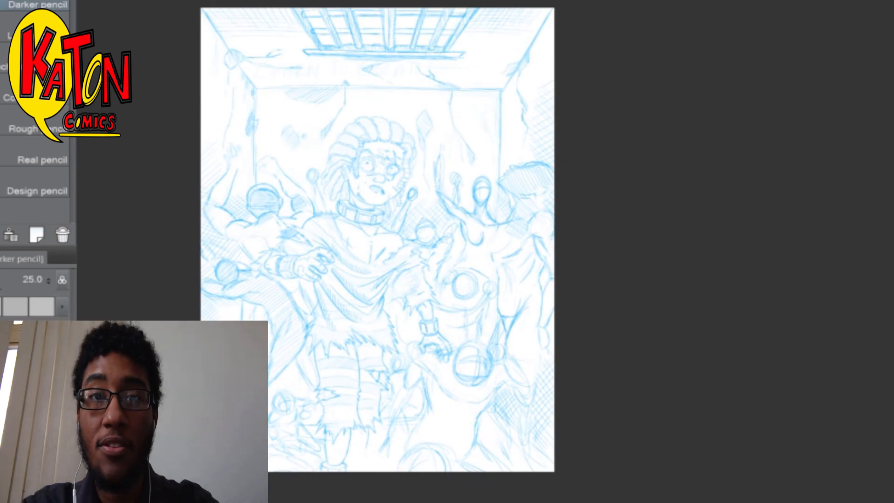
# Review the shaded crowd figures across the page and switch to the OBS window
pyautogui.scroll(2, 377, 240)
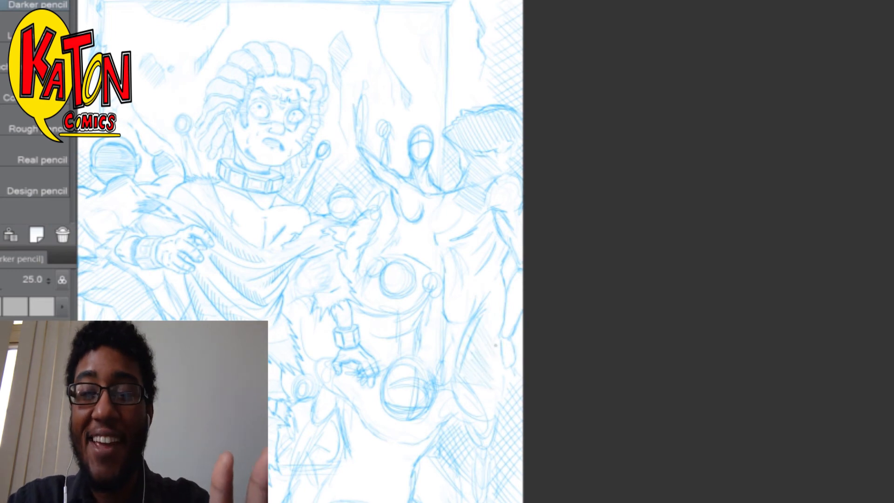
pyautogui.moveTo(496, 253); pyautogui.dragTo(646, 201)
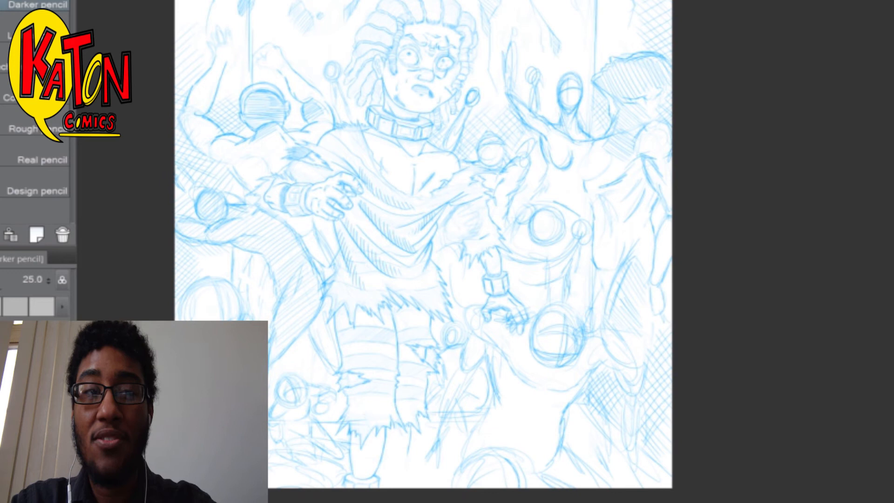
pyautogui.moveTo(645, 200); pyautogui.dragTo(638, 144)
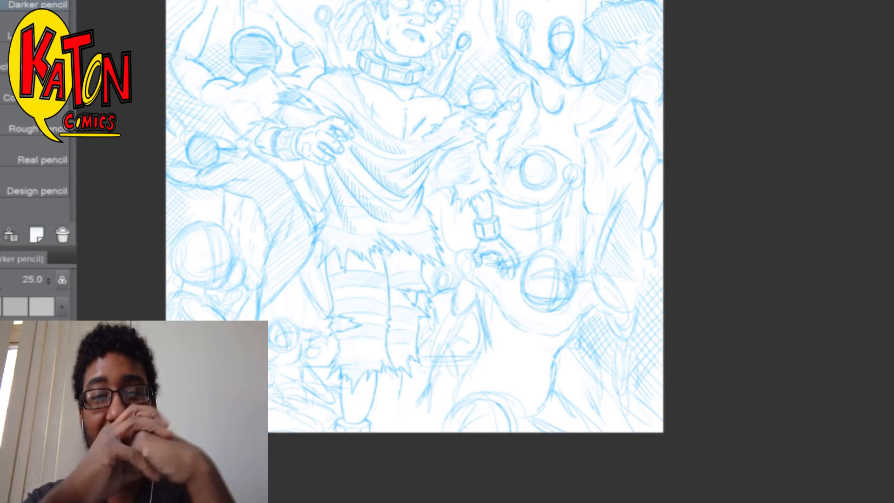
pyautogui.scroll(-4, 414, 216)
pyautogui.hotkey('alt', 'Tab')
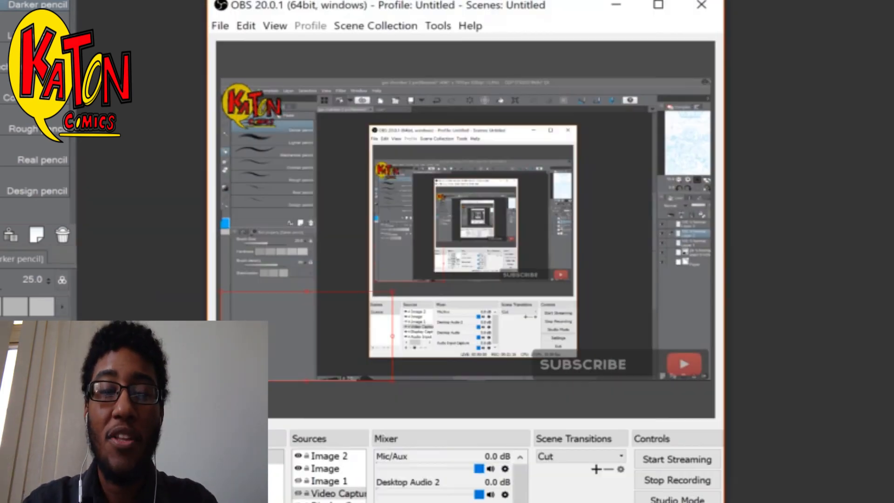